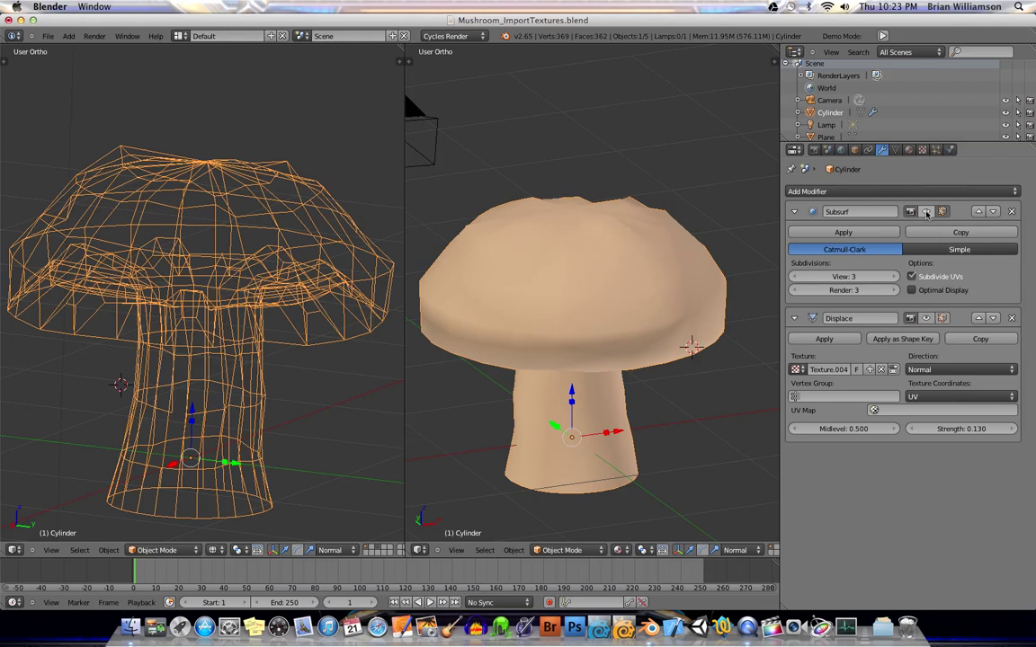
# Enable the Subsurf modifier's viewport display, smoothing the mushroom to 22,761 vertices
pyautogui.click(925, 212)
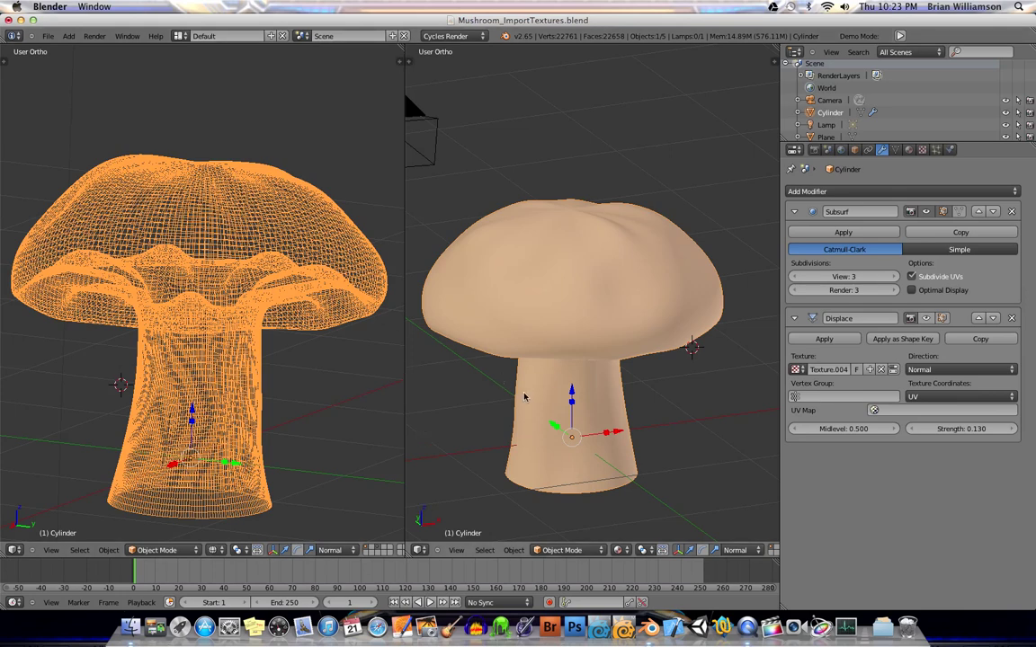
# Orbit the right viewport down to view the bumpy mushroom surface from below
pyautogui.moveTo(537, 371); pyautogui.dragTo(633, 307, button='middle')
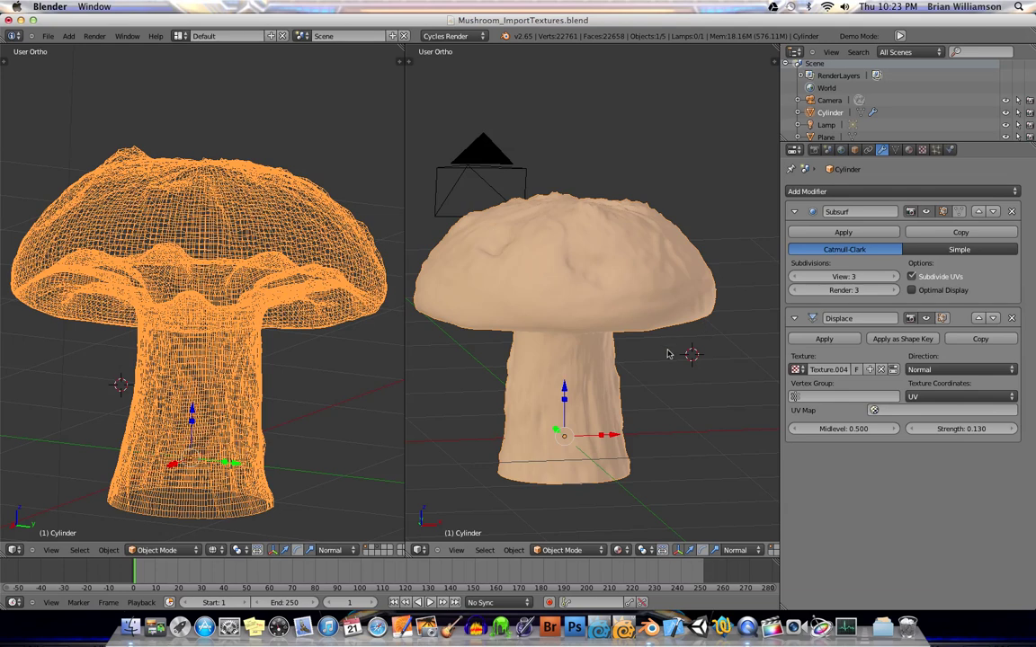
pyautogui.moveTo(684, 358); pyautogui.dragTo(630, 367, button='middle')
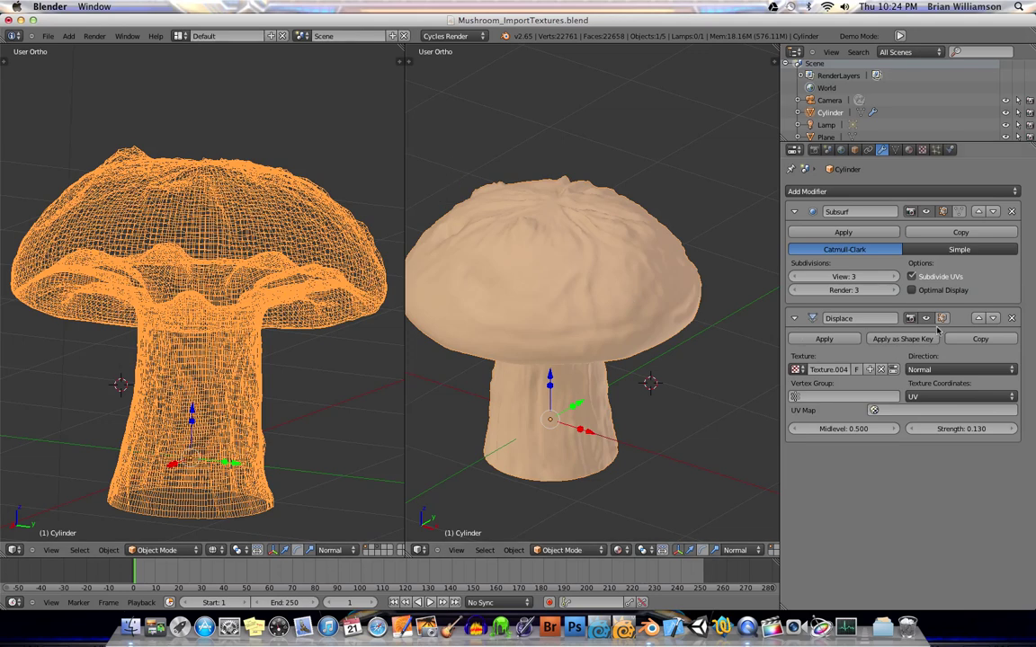
# Add a Displace modifier after Subsurf and set its UV map to UVMap
pyautogui.click(1005, 191)
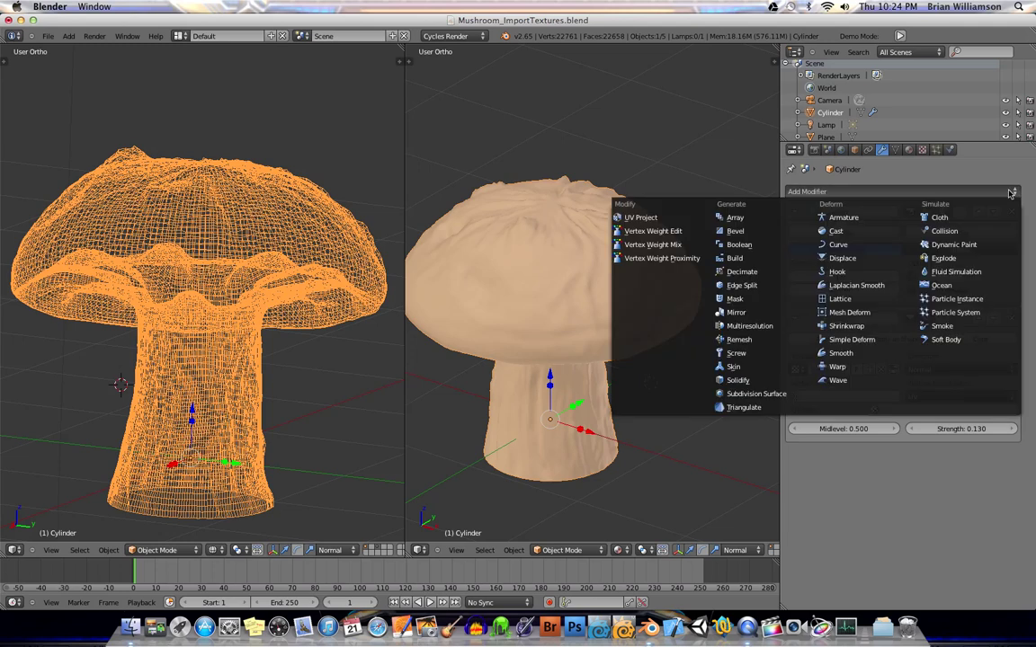
pyautogui.click(846, 259)
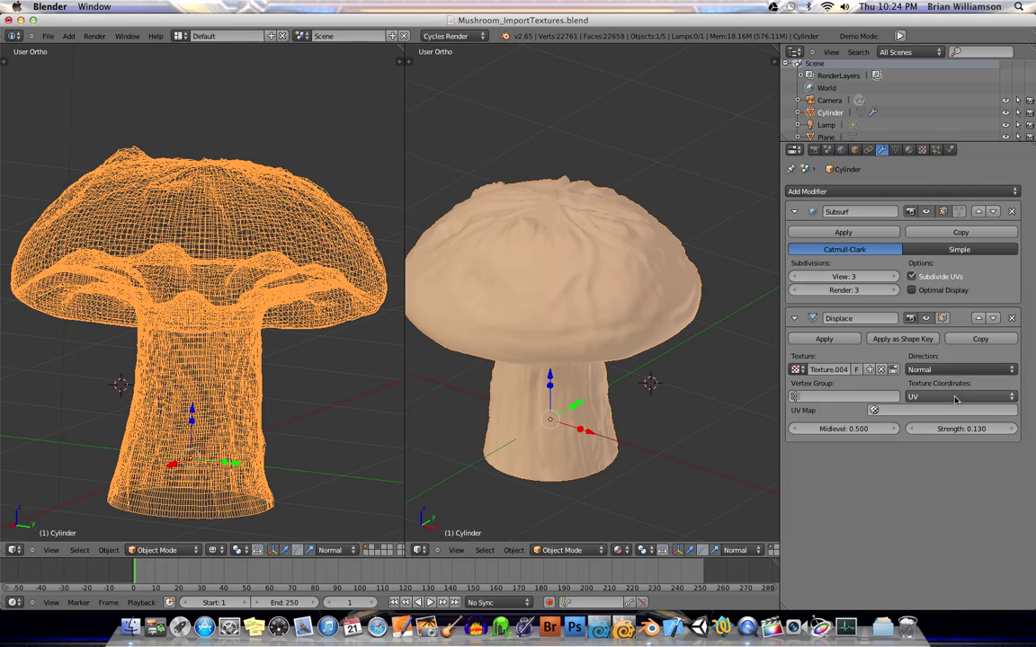
pyautogui.click(886, 410)
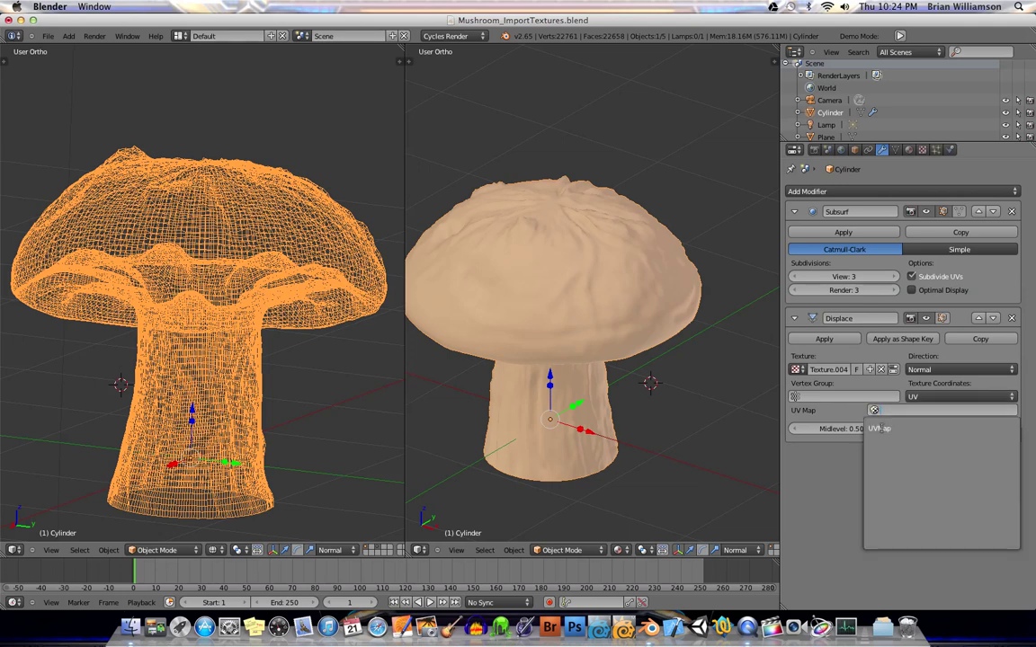
pyautogui.click(884, 430)
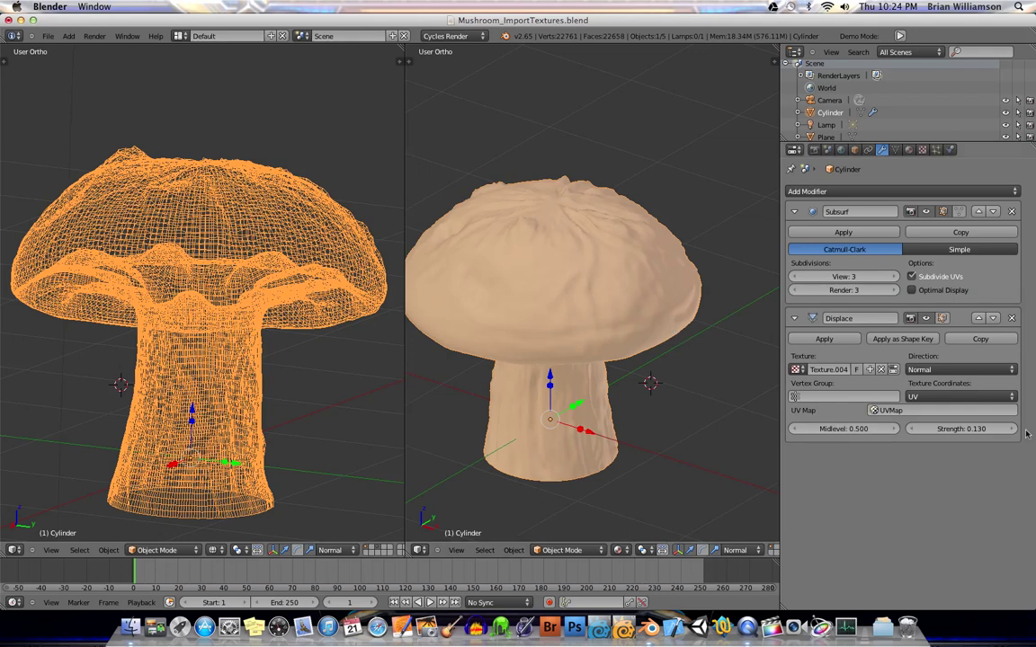
# Orbit the right viewport around the displaced mushroom to a low side view
pyautogui.click(637, 413)
pyautogui.moveTo(652, 388); pyautogui.dragTo(555, 257, button='middle')
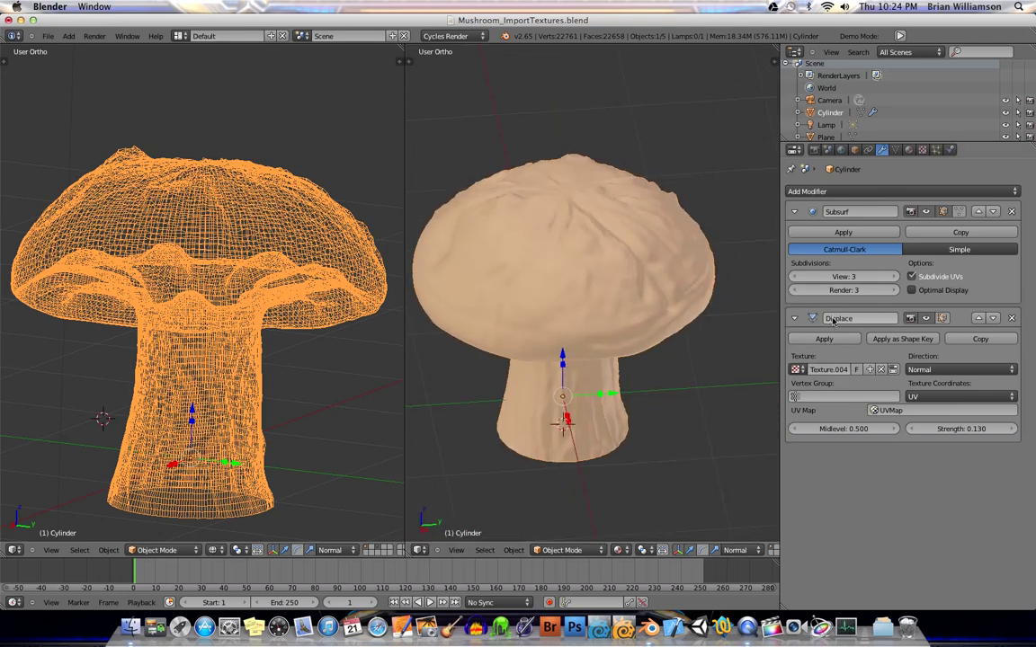
pyautogui.moveTo(687, 355); pyautogui.dragTo(718, 342, button='middle')
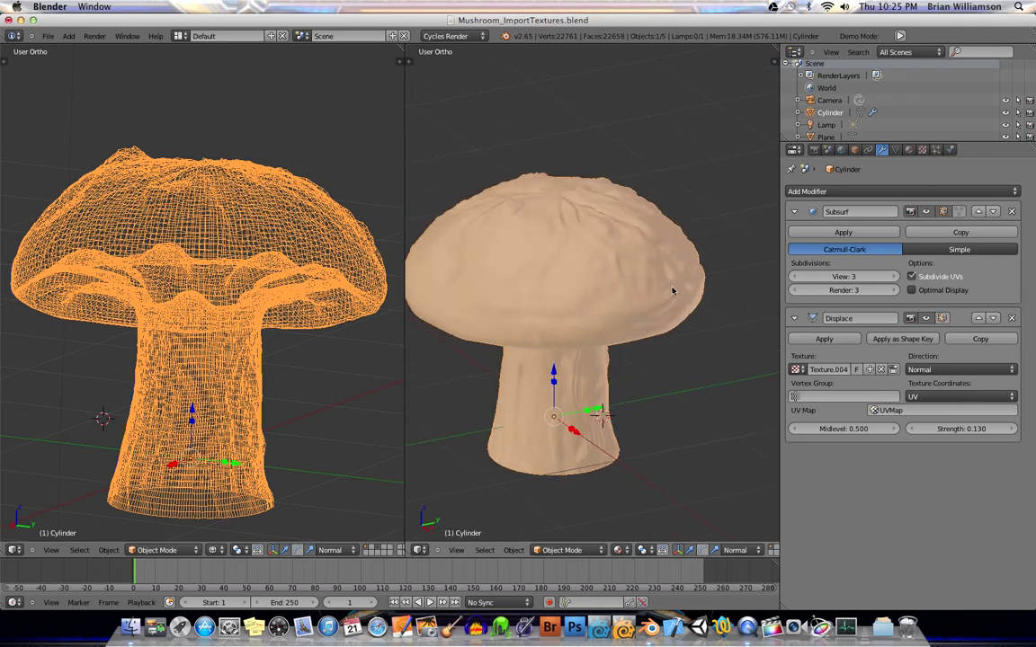
# Switch to Front Ortho, zoom in on the cap, reframe the whole mushroom, and show its material
pyautogui.press('KP_1')
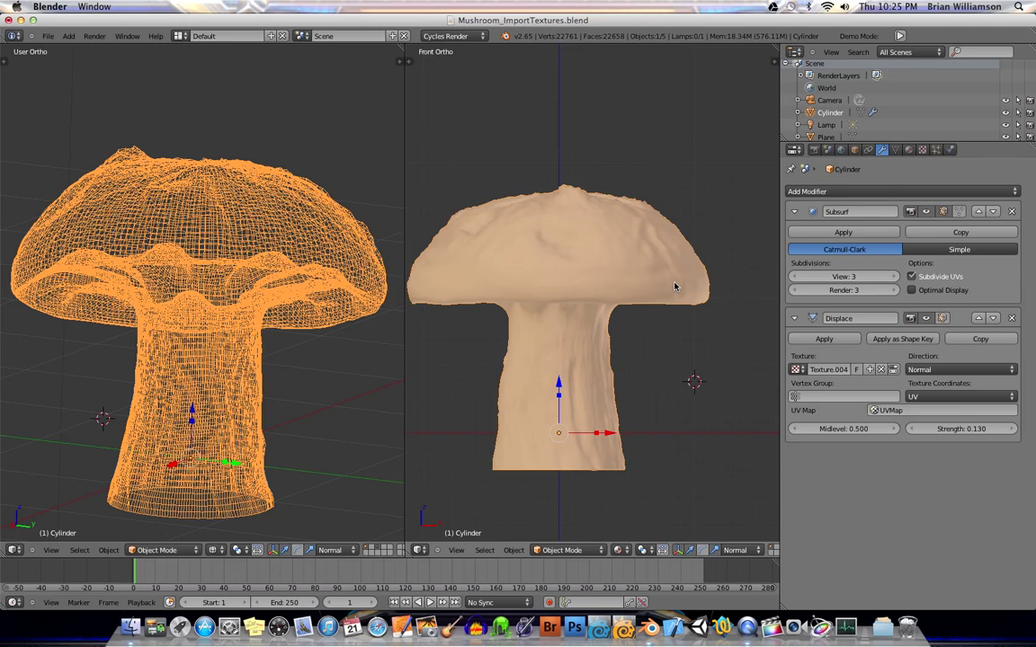
pyautogui.keyDown('shift'); pyautogui.moveTo(608, 300); pyautogui.dragTo(622, 310, button='middle'); pyautogui.keyUp('shift')
pyautogui.scroll(2, 626, 305)
pyautogui.scroll(2, 631, 302)
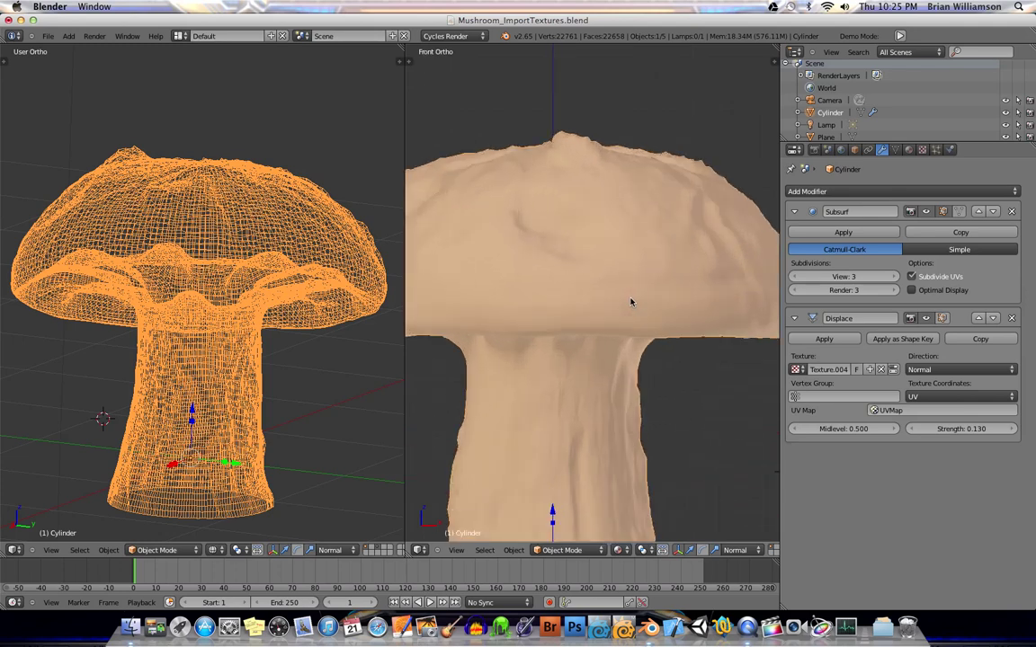
pyautogui.keyDown('shift'); pyautogui.moveTo(629, 289); pyautogui.dragTo(648, 316, button='middle'); pyautogui.keyUp('shift')
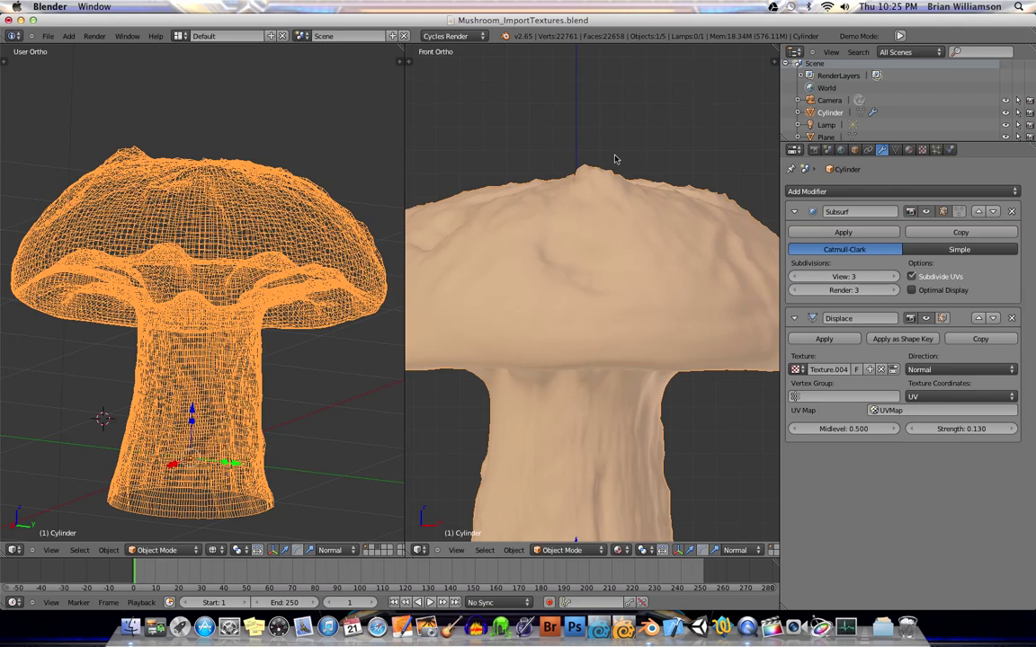
pyautogui.scroll(-3, 527, 189)
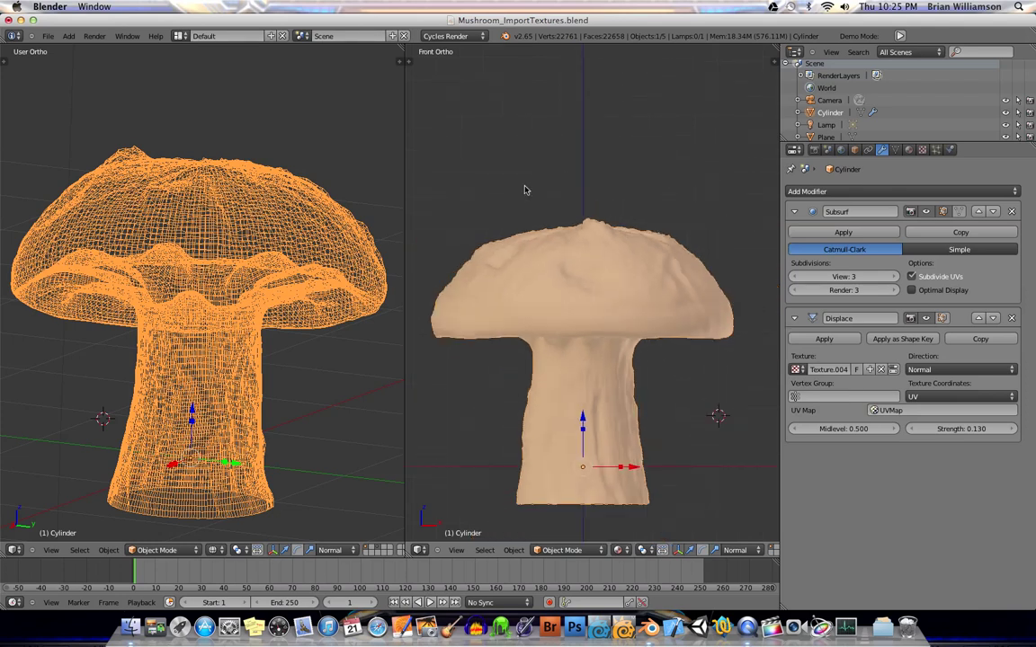
pyautogui.keyDown('shift'); pyautogui.moveTo(600, 237); pyautogui.dragTo(567, 207, button='middle'); pyautogui.keyUp('shift')
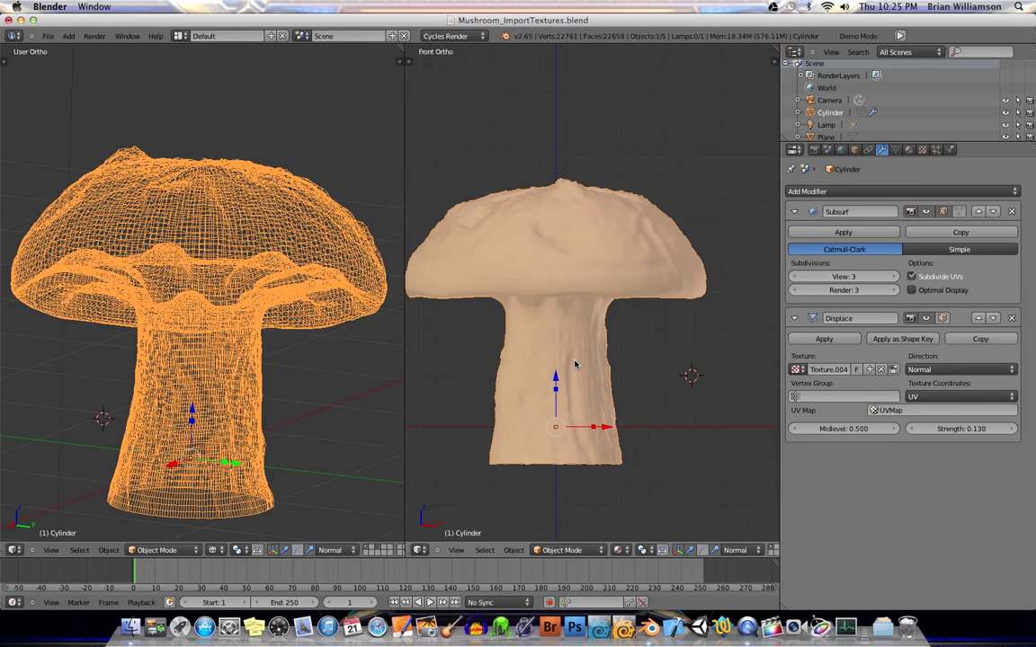
pyautogui.click(908, 150)
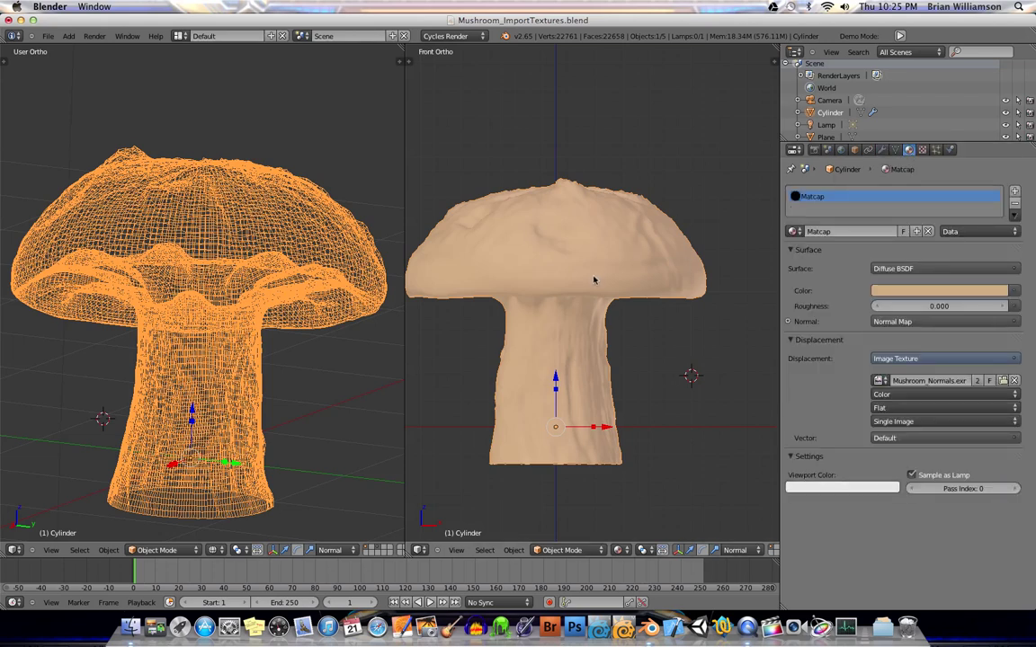
# Review the Matcap material and the available render engines, then list the right view's editor types
pyautogui.click(479, 37)
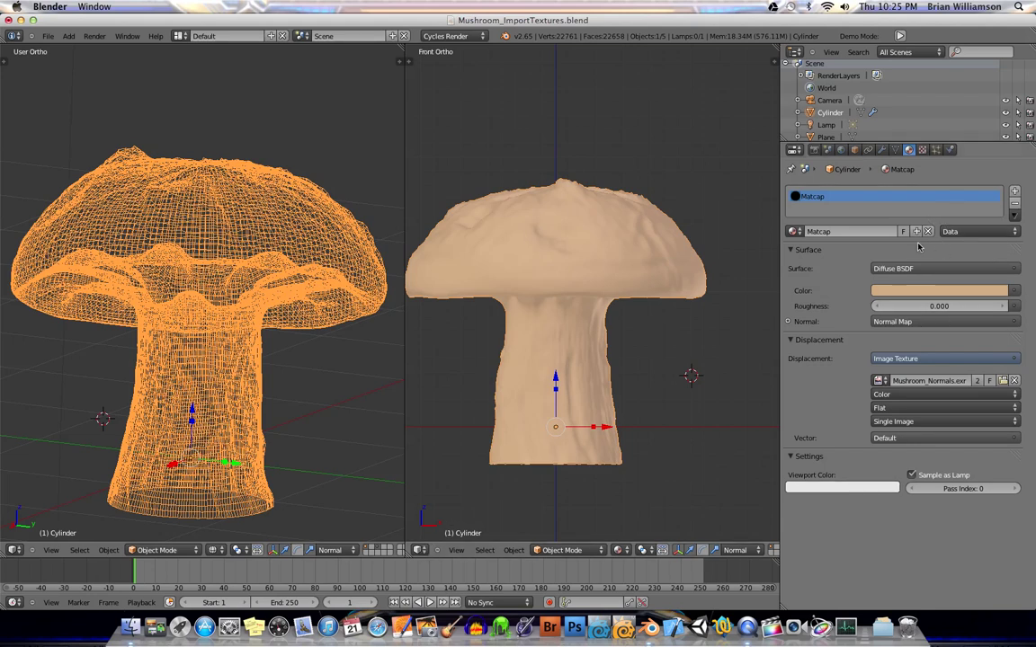
pyautogui.click(417, 551)
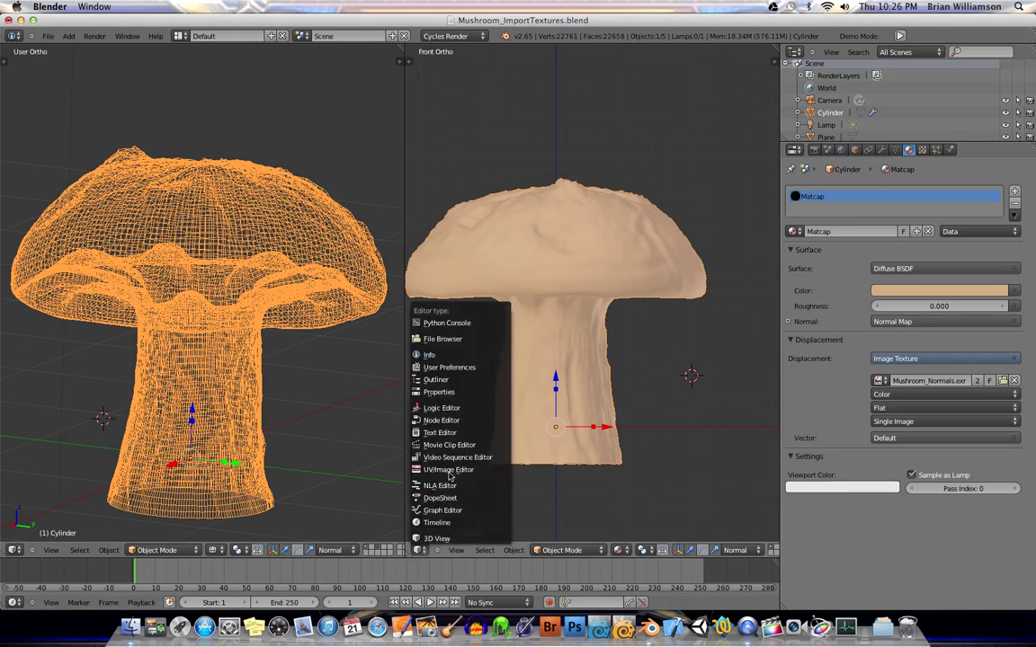
# Turn the right view into a maximised Node Editor framing the Matcap node tree
pyautogui.click(449, 421)
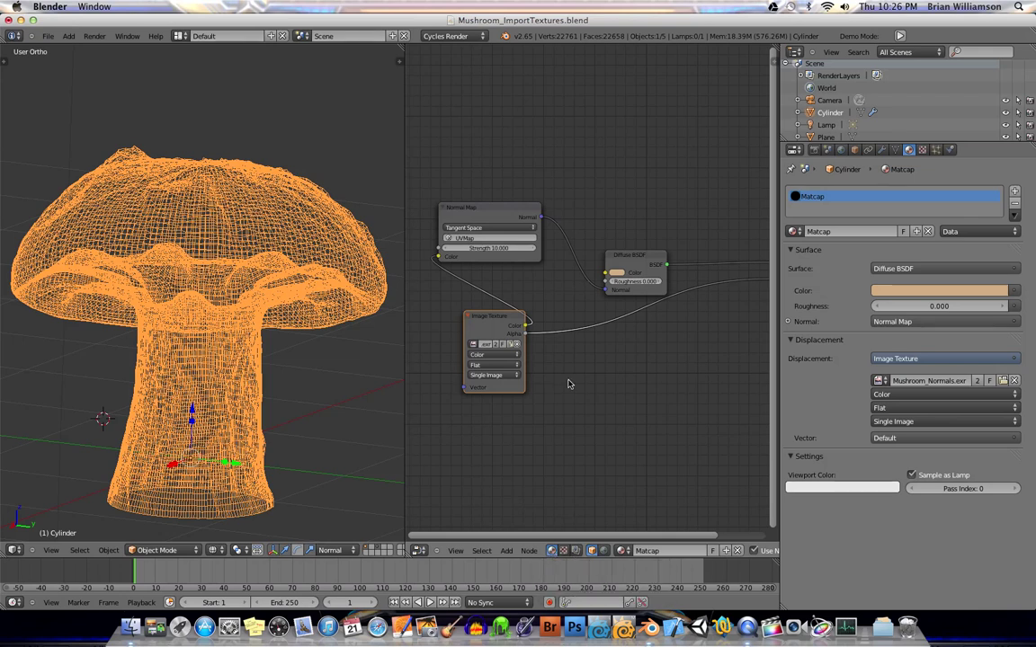
pyautogui.hotkey('ctrl', 'Up')
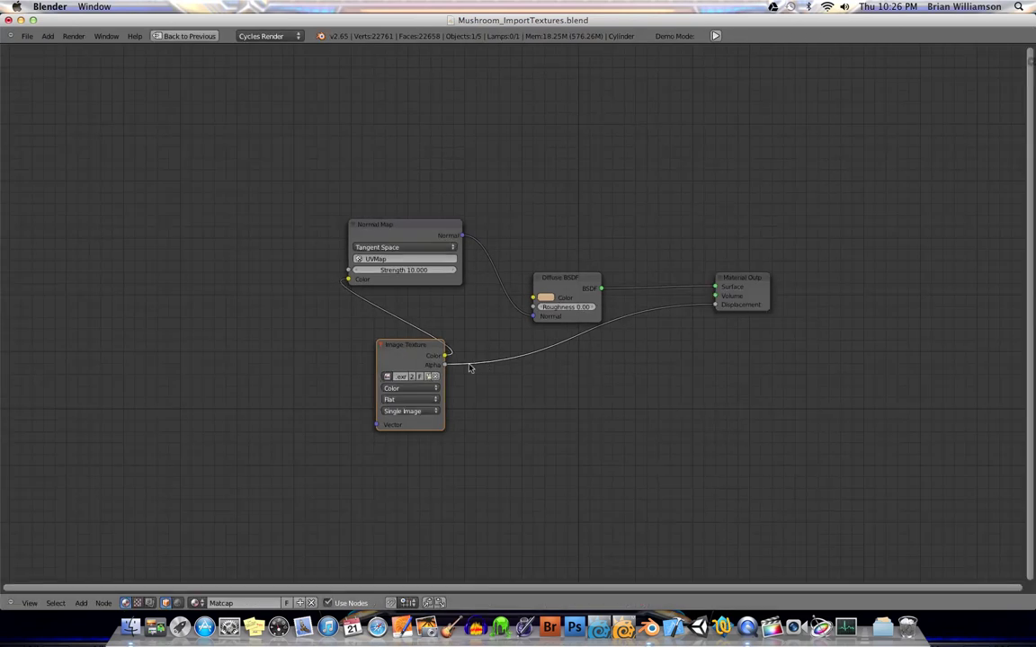
pyautogui.moveTo(405, 315); pyautogui.dragTo(423, 348, button='middle')
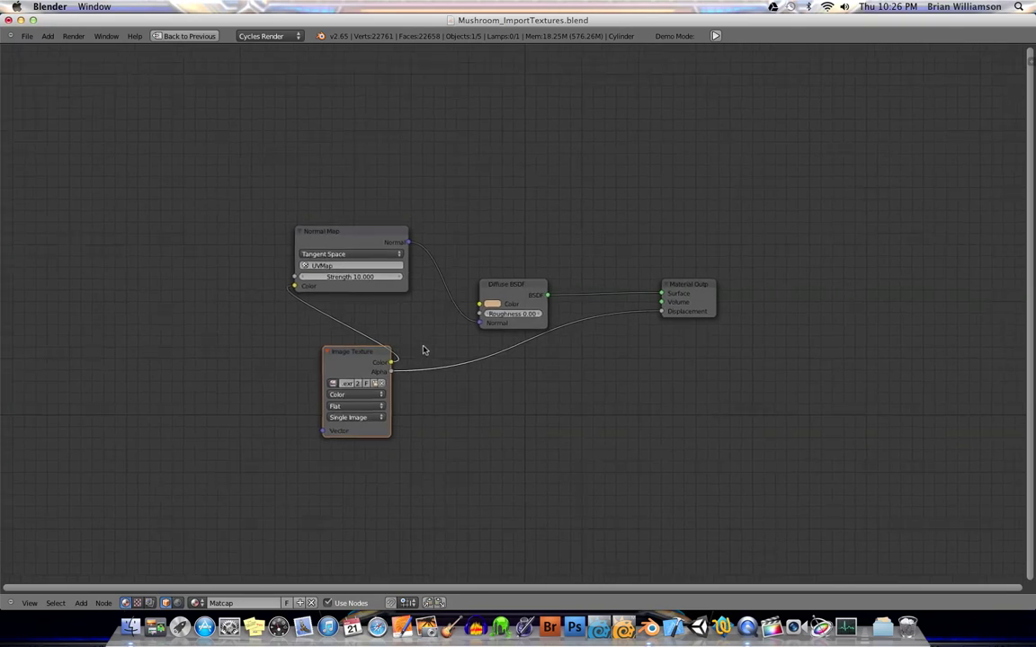
pyautogui.scroll(3, 423, 348)
pyautogui.scroll(1, 423, 349)
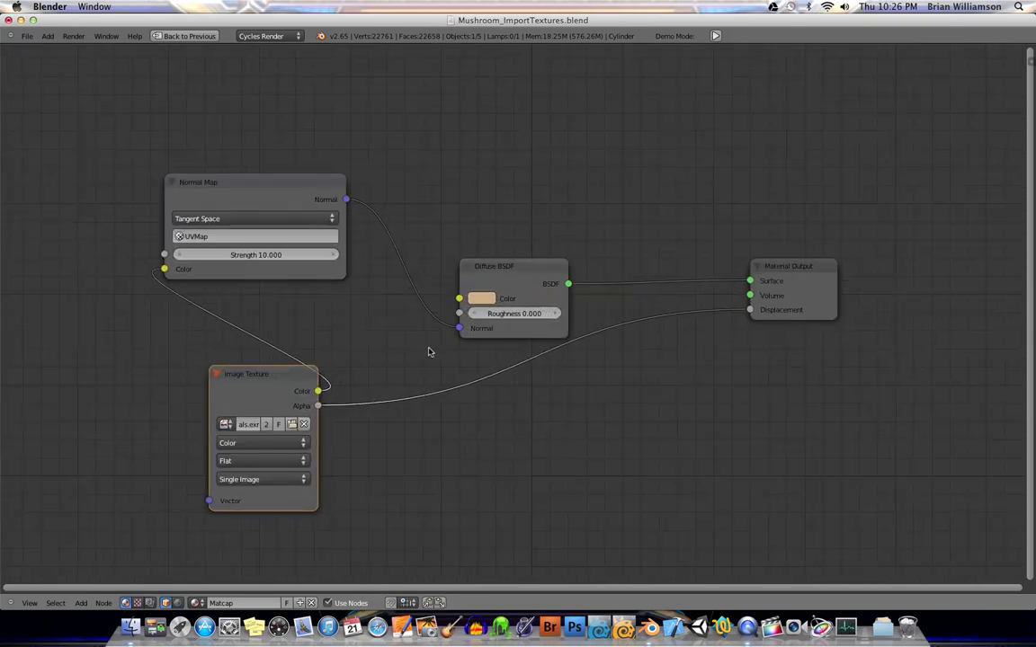
# Rearrange nodes: raise Diffuse BSDF, shift Image Texture left, nudge Normal Map
pyautogui.moveTo(510, 263); pyautogui.dragTo(549, 253)
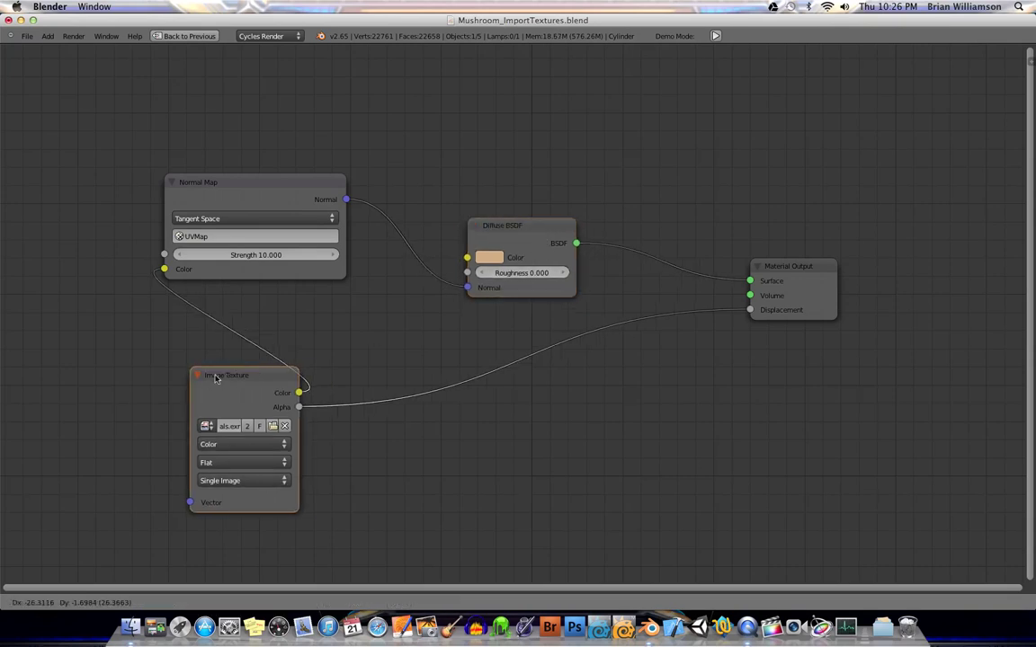
pyautogui.moveTo(215, 379); pyautogui.dragTo(182, 373)
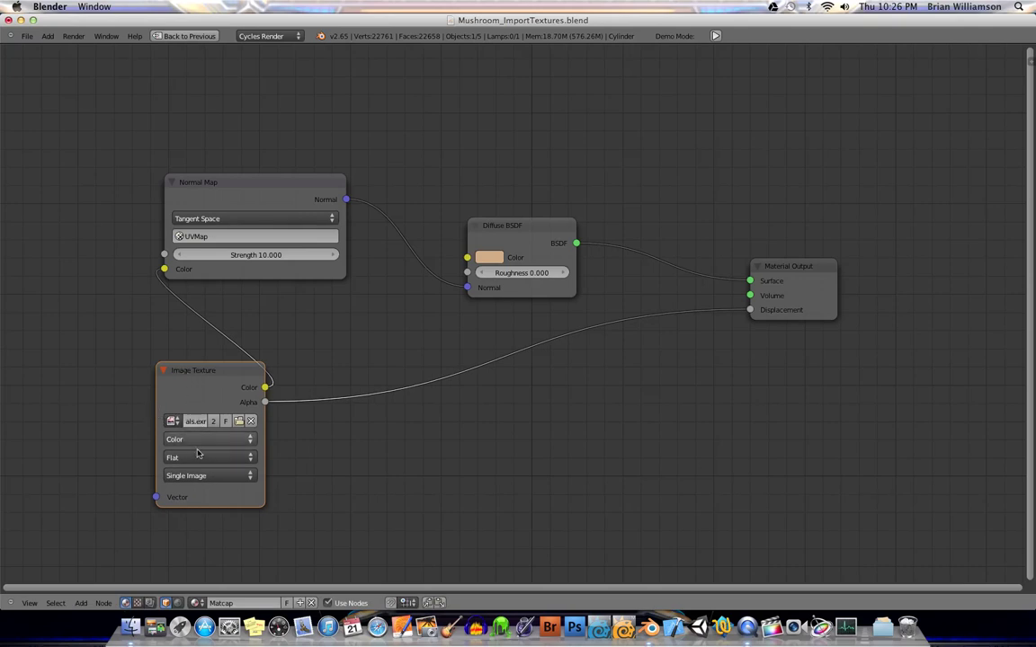
pyautogui.moveTo(167, 375); pyautogui.dragTo(103, 371)
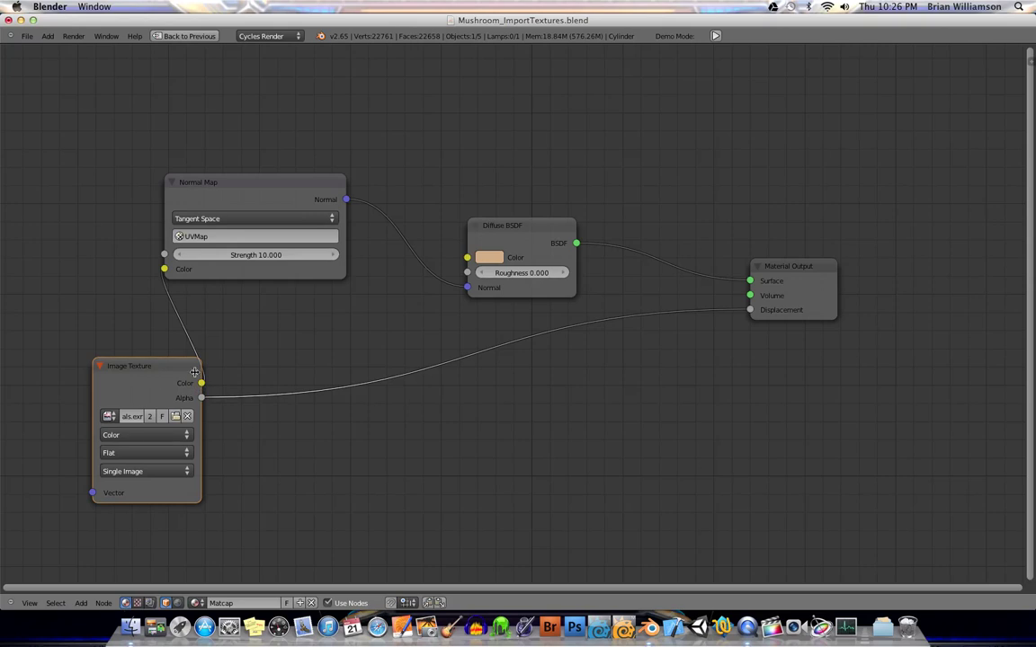
pyautogui.moveTo(223, 191); pyautogui.dragTo(229, 188)
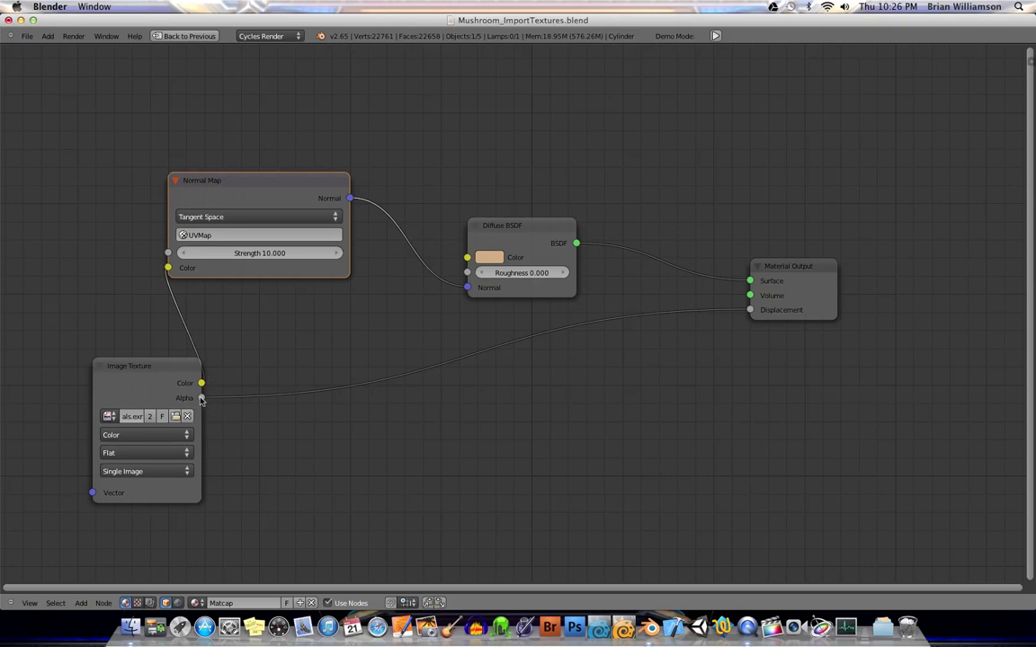
pyautogui.click(795, 267)
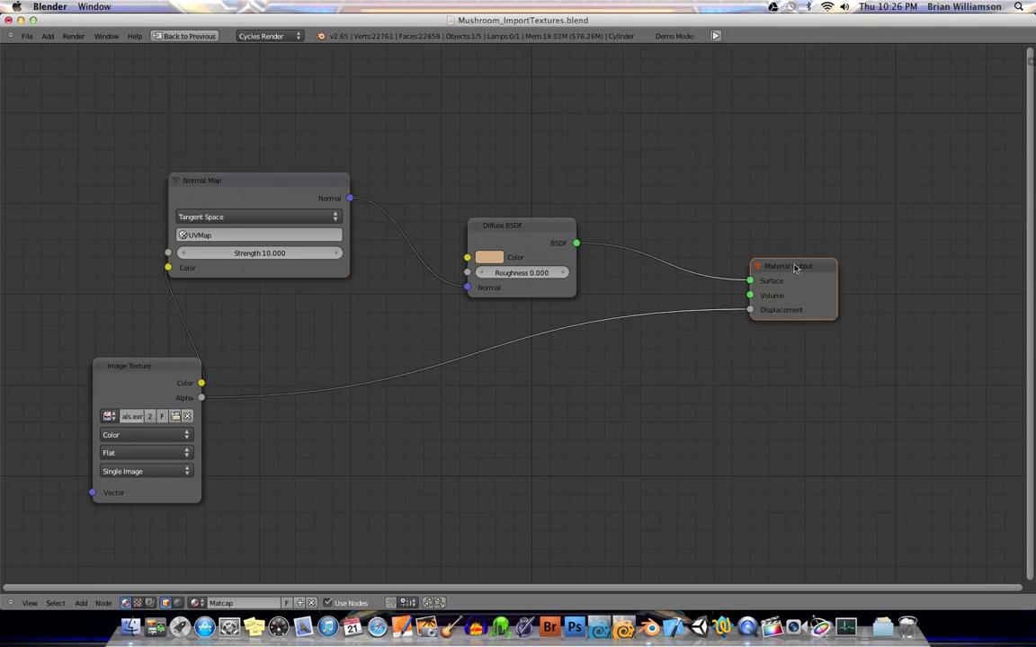
pyautogui.click(209, 182)
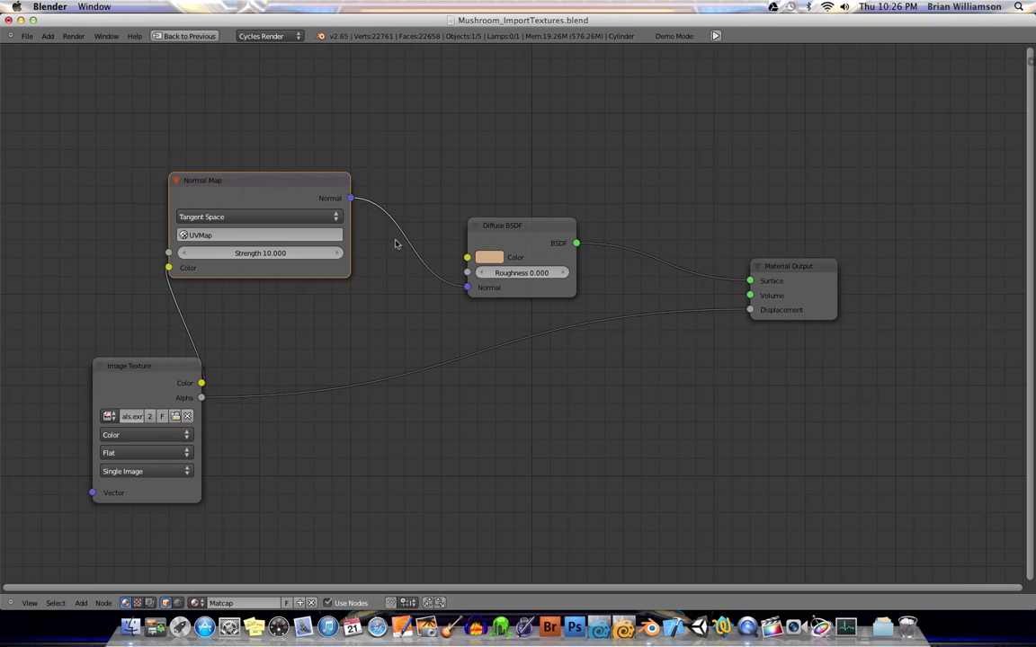
# Move Diffuse BSDF slightly higher and restore the full layout with the 3D view
pyautogui.moveTo(526, 230); pyautogui.dragTo(519, 217)
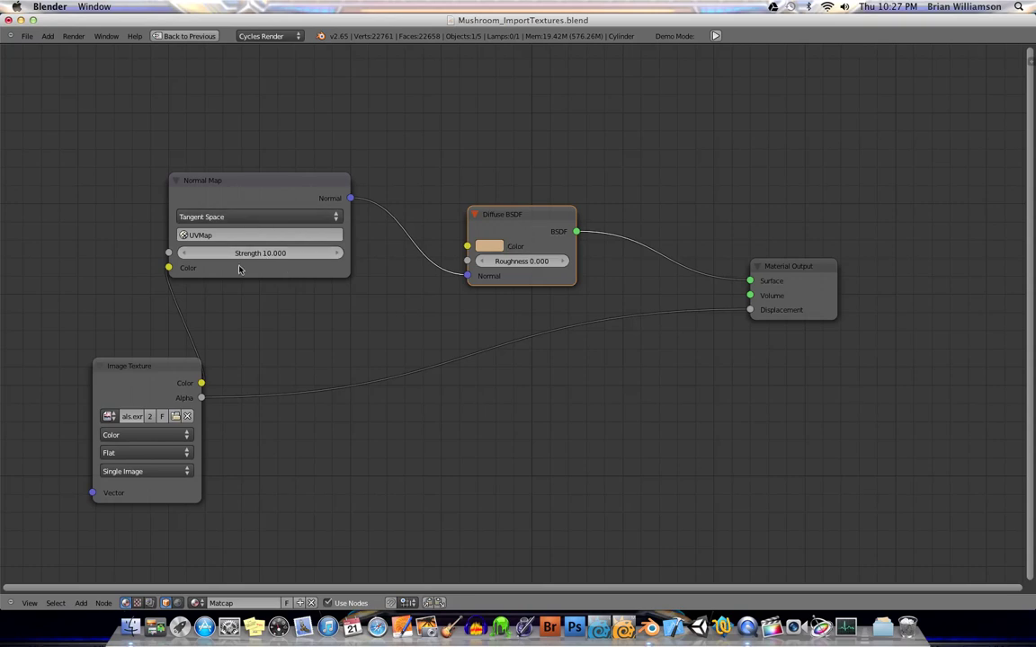
pyautogui.click(131, 377)
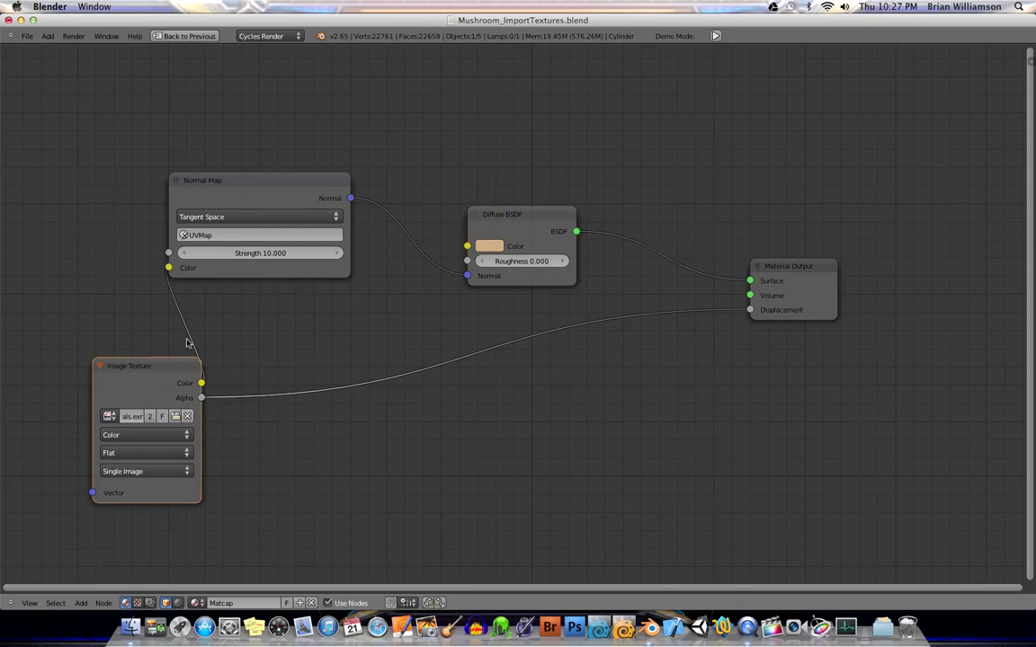
pyautogui.click(225, 189)
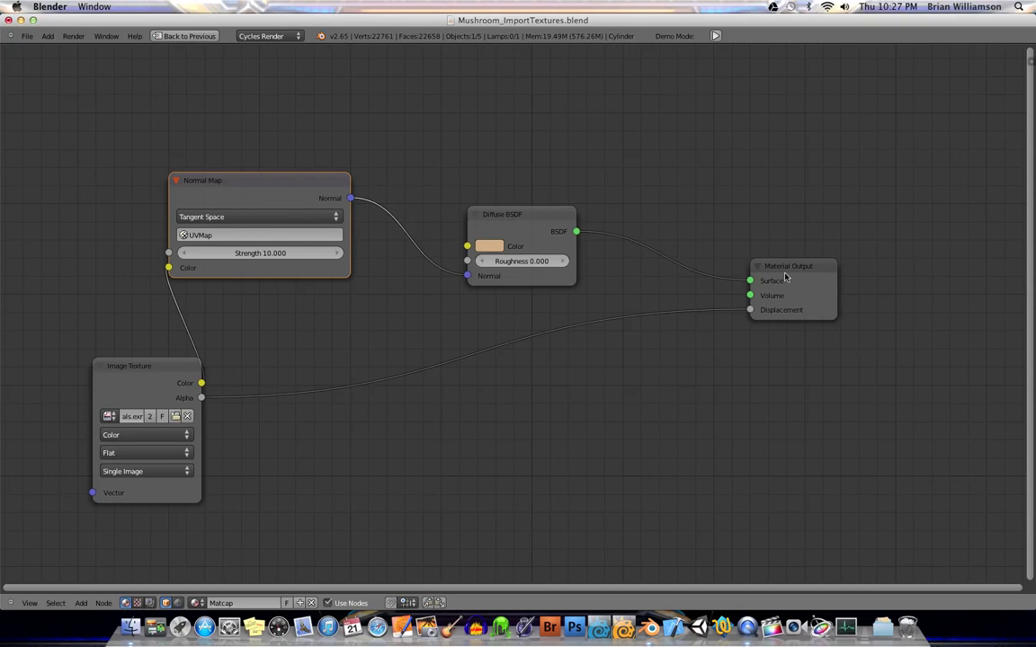
pyautogui.hotkey('ctrl', 'Up')
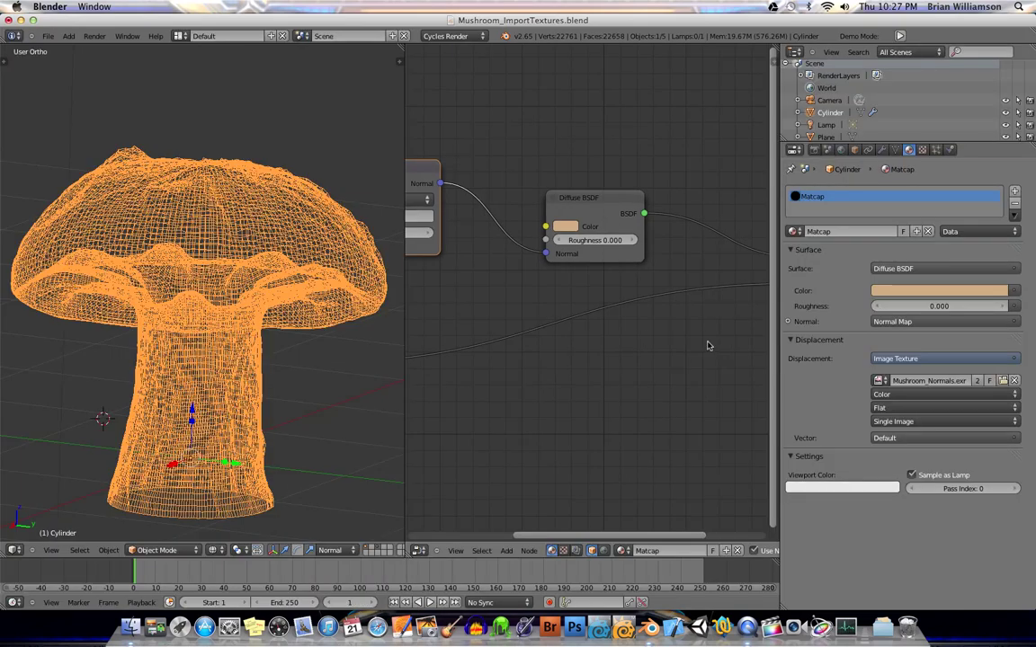
# Check the Texture tab, then the modifier stack and the Displace texture list with Texture.004
pyautogui.click(923, 151)
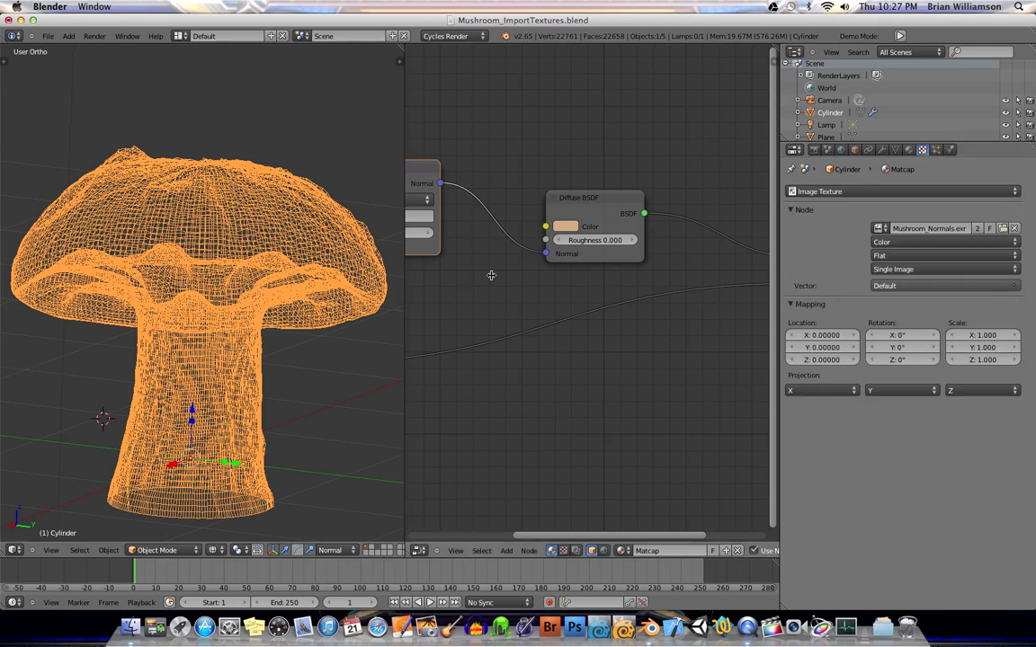
pyautogui.click(894, 151)
pyautogui.click(883, 151)
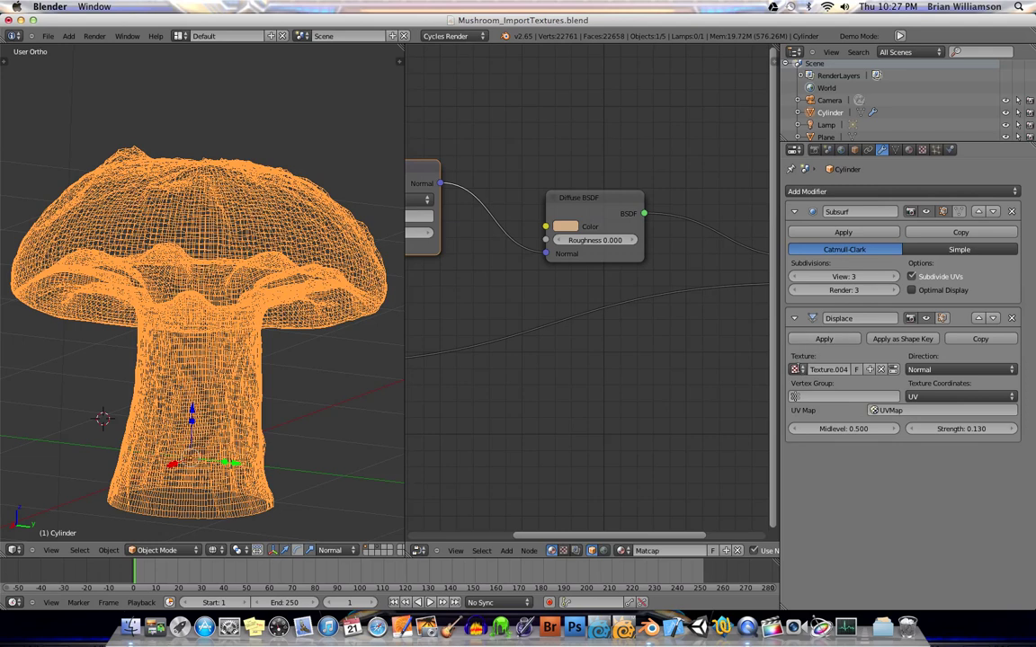
pyautogui.click(797, 367)
# Zoom out the node editor to show the full Matcap node tree
pyautogui.scroll(-1, 601, 335)
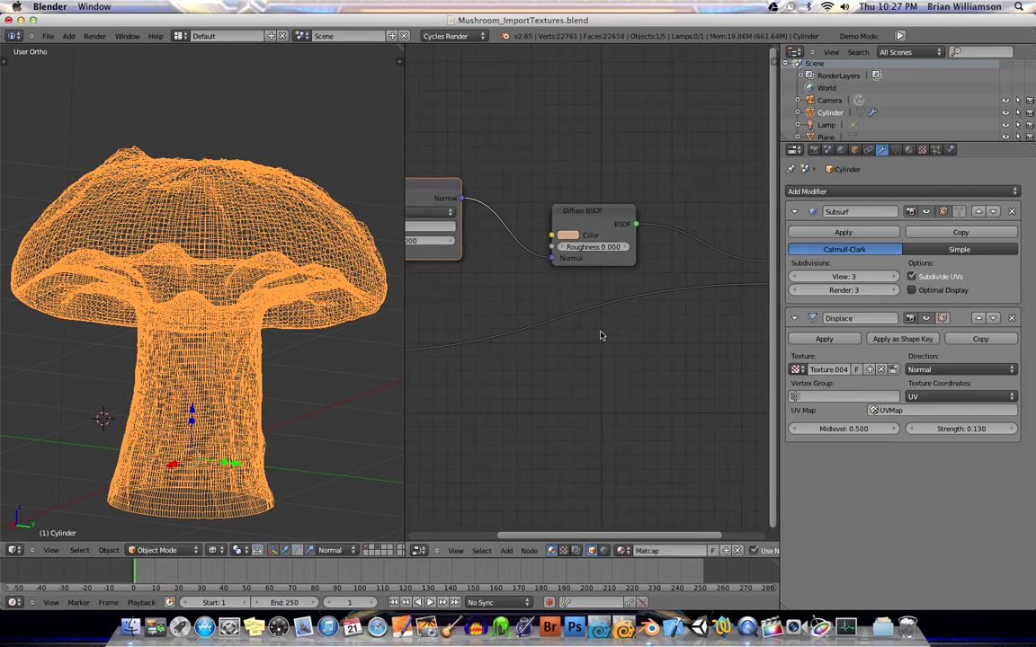
pyautogui.scroll(-1, 602, 337)
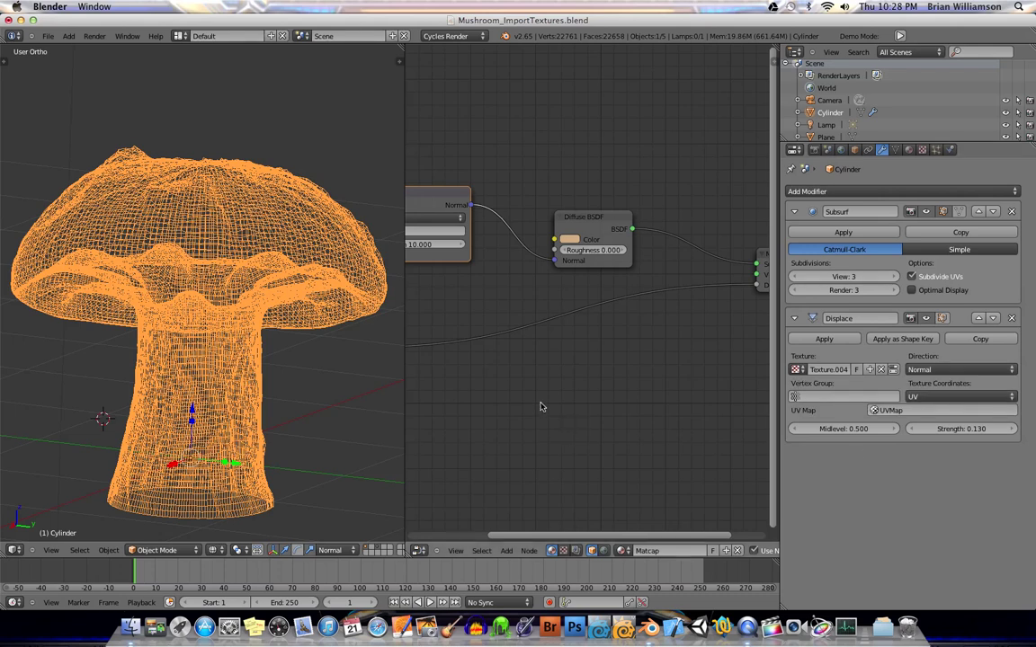
pyautogui.scroll(-4, 541, 406)
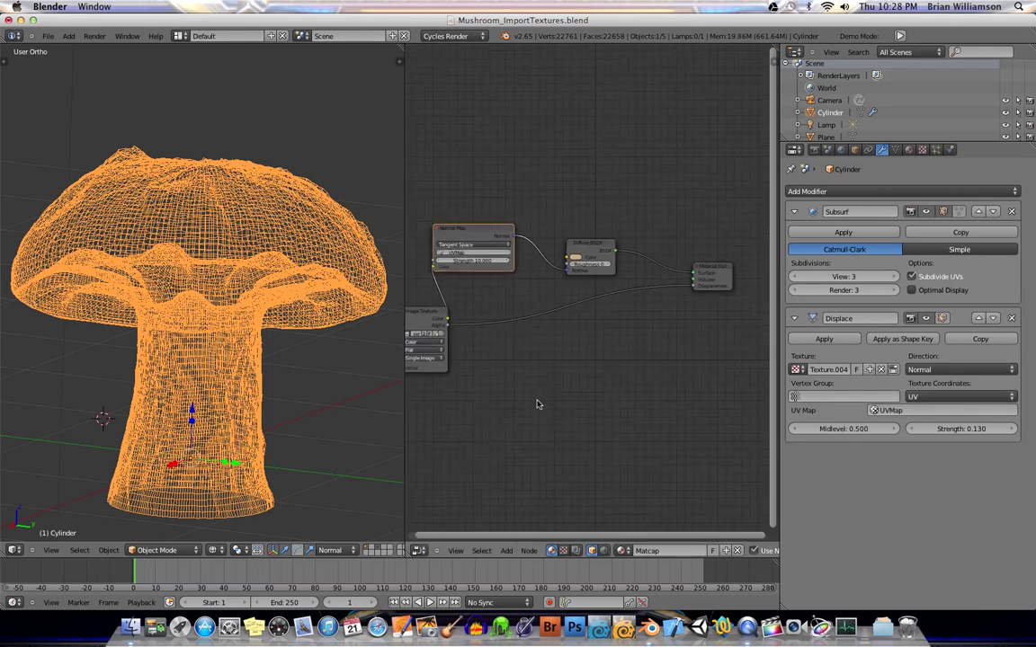
# Frame all material nodes and switch the 3D viewport to Rendered shading for live Cycles
pyautogui.moveTo(518, 403); pyautogui.dragTo(558, 406, button='middle')
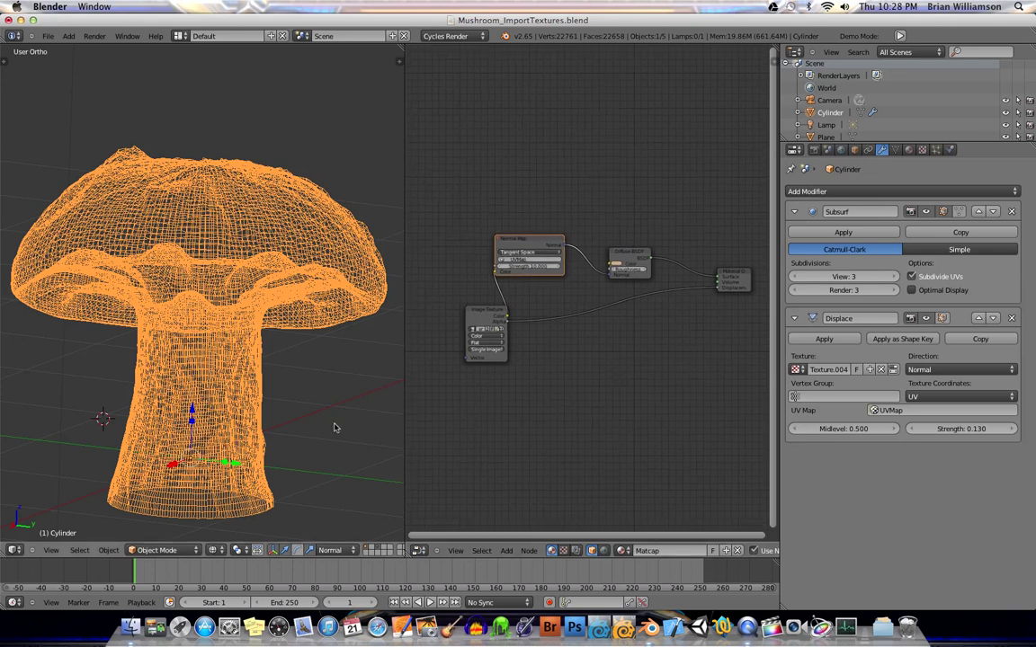
pyautogui.click(335, 423)
pyautogui.click(220, 551)
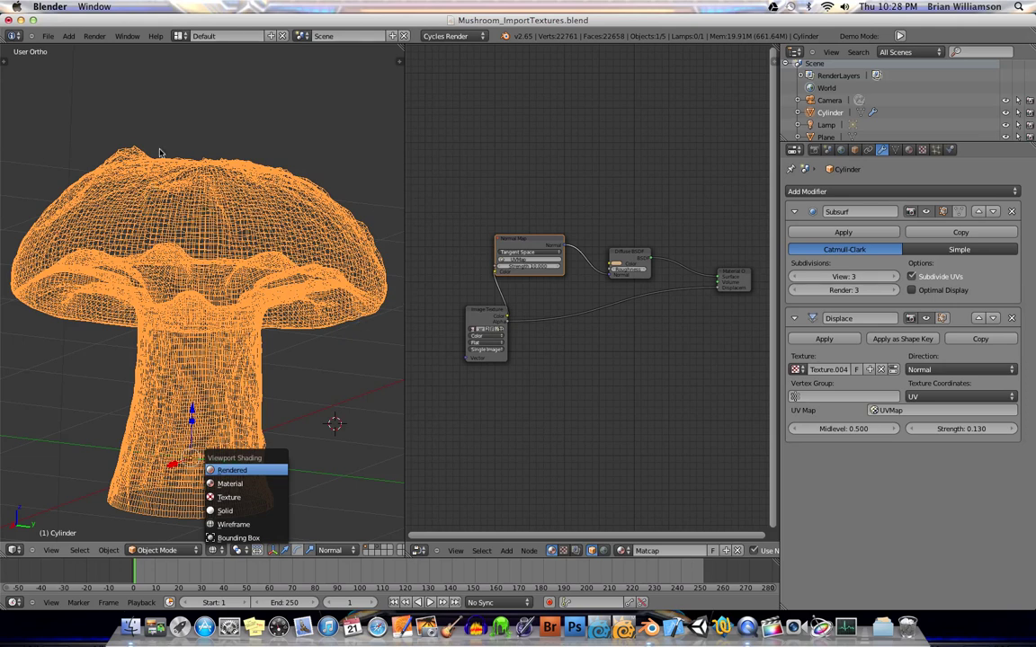
pyautogui.press('Return')
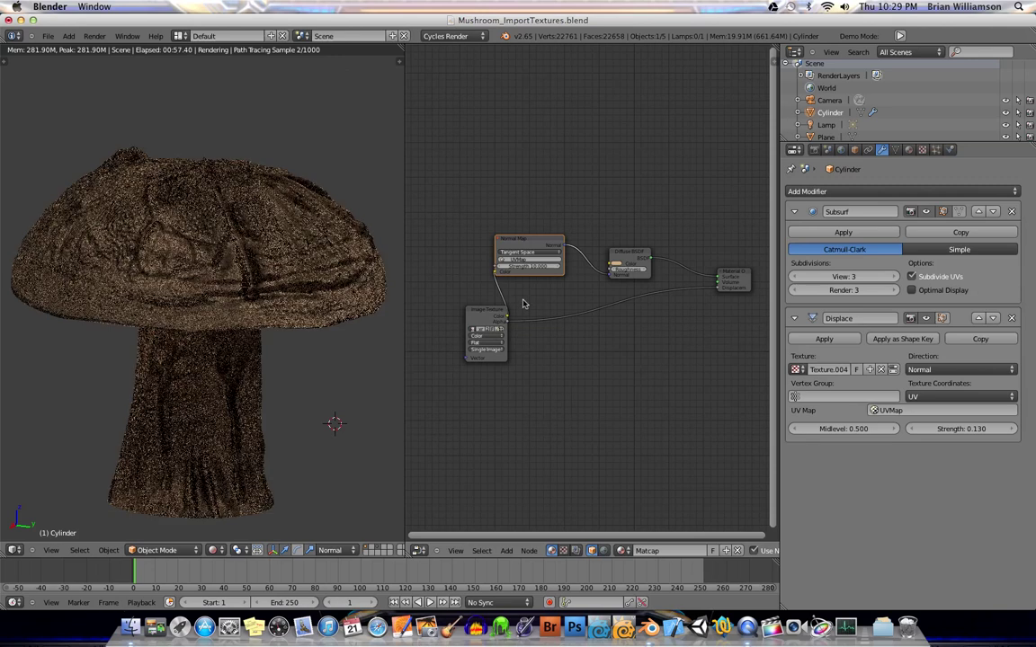
# Zoom into the nodes, move Image Texture slightly right and nudge Diffuse BSDF up-left
pyautogui.scroll(1, 606, 292)
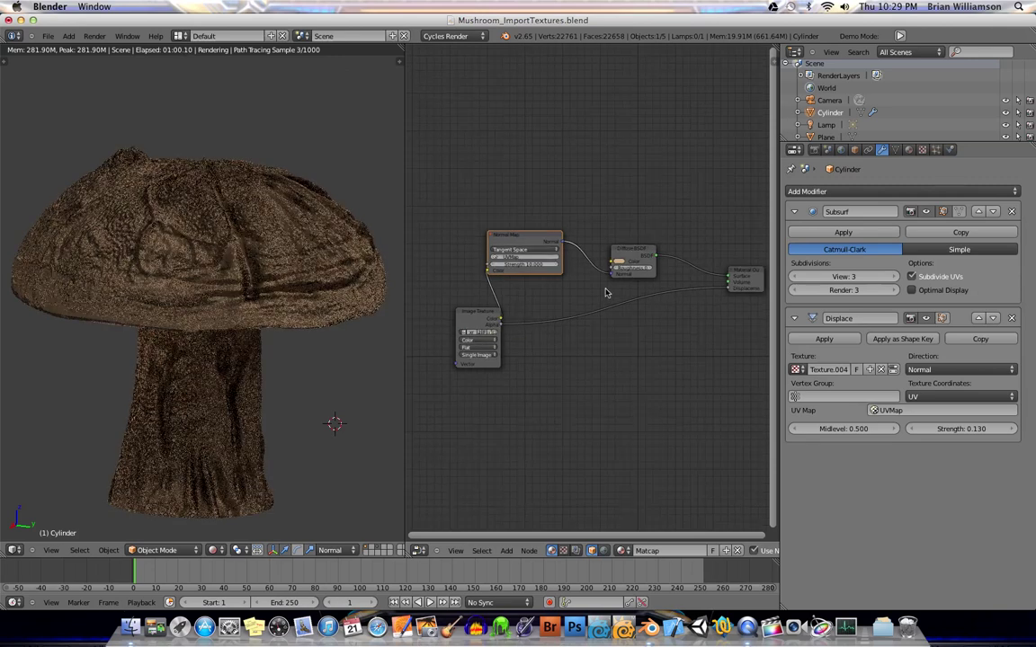
pyautogui.scroll(1, 606, 292)
pyautogui.scroll(2, 557, 301)
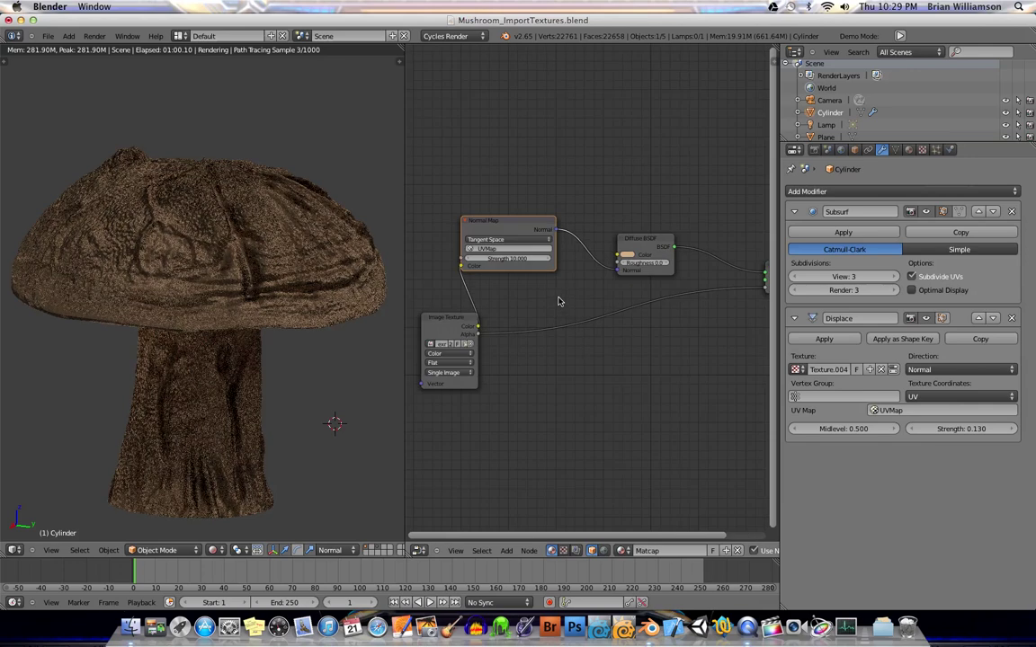
pyautogui.rightClick(452, 333)
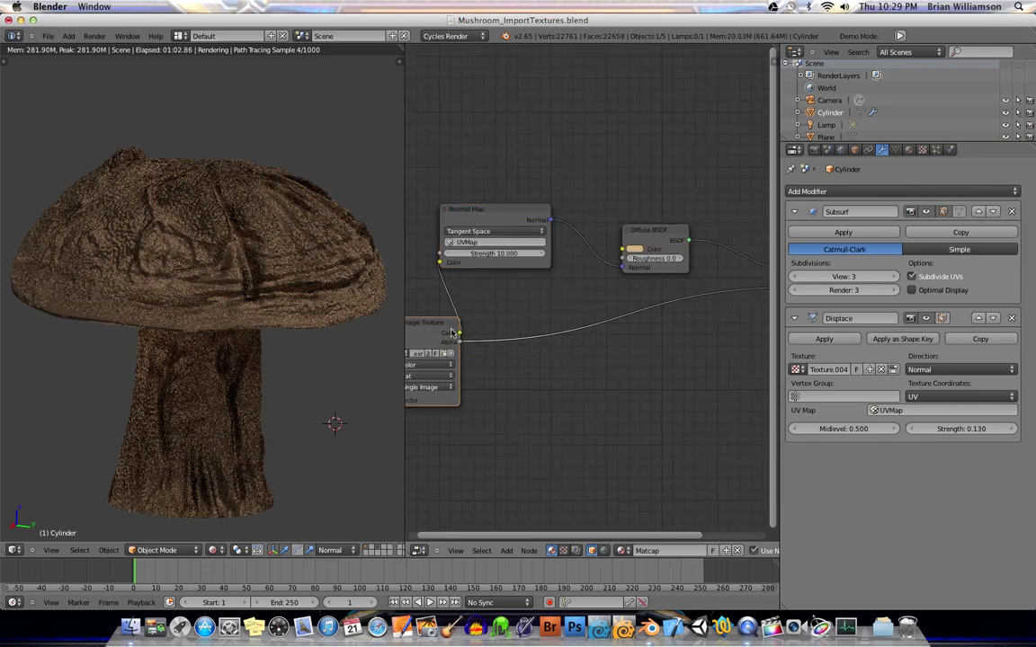
pyautogui.moveTo(456, 334); pyautogui.dragTo(475, 336, button='right')
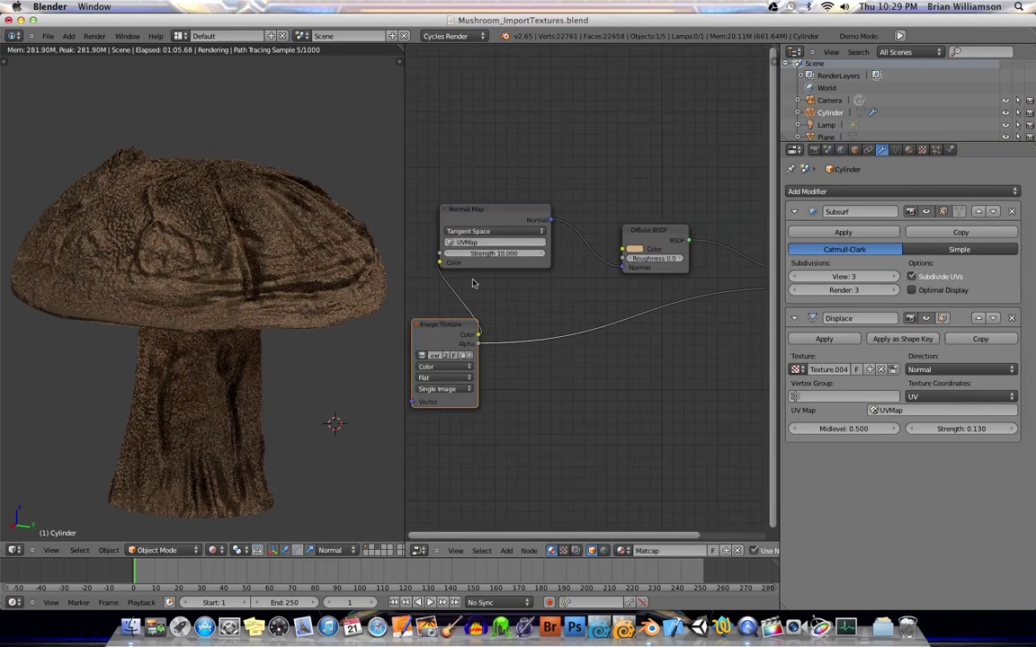
pyautogui.rightClick(493, 208)
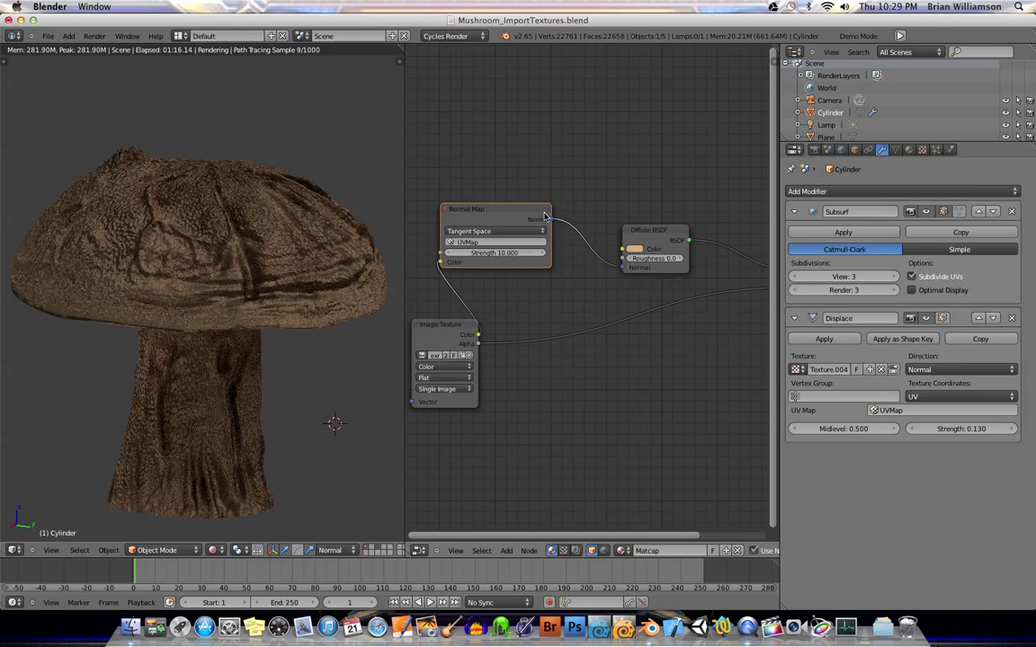
pyautogui.moveTo(651, 236); pyautogui.dragTo(648, 232)
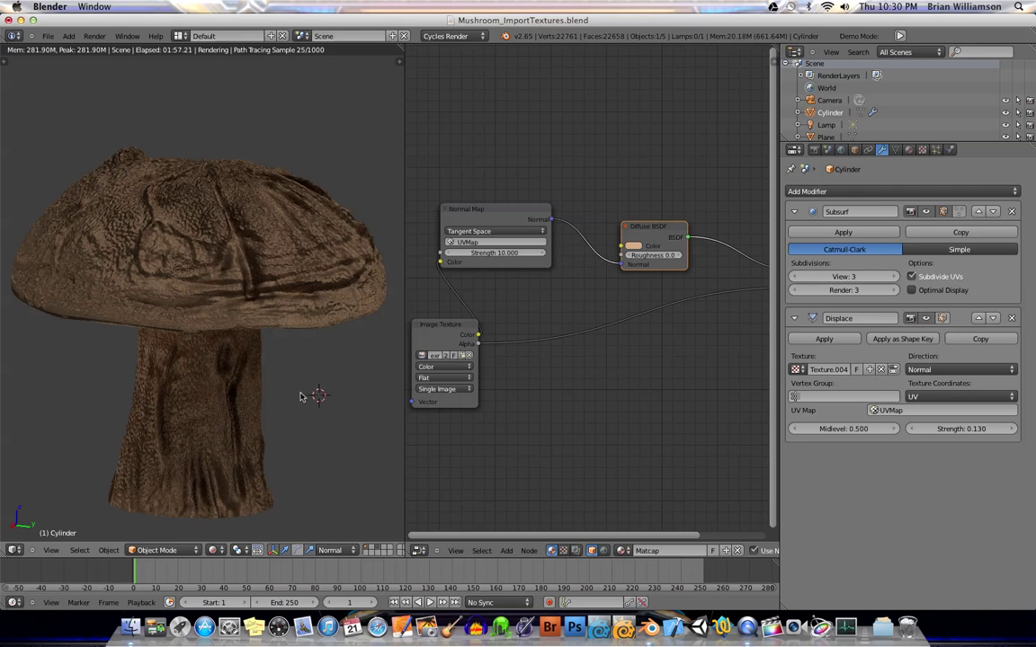
# Orbit the rendered view side-on to show the wrinkled cap top and ridged stem
pyautogui.moveTo(300, 393); pyautogui.dragTo(308, 405, button='middle')
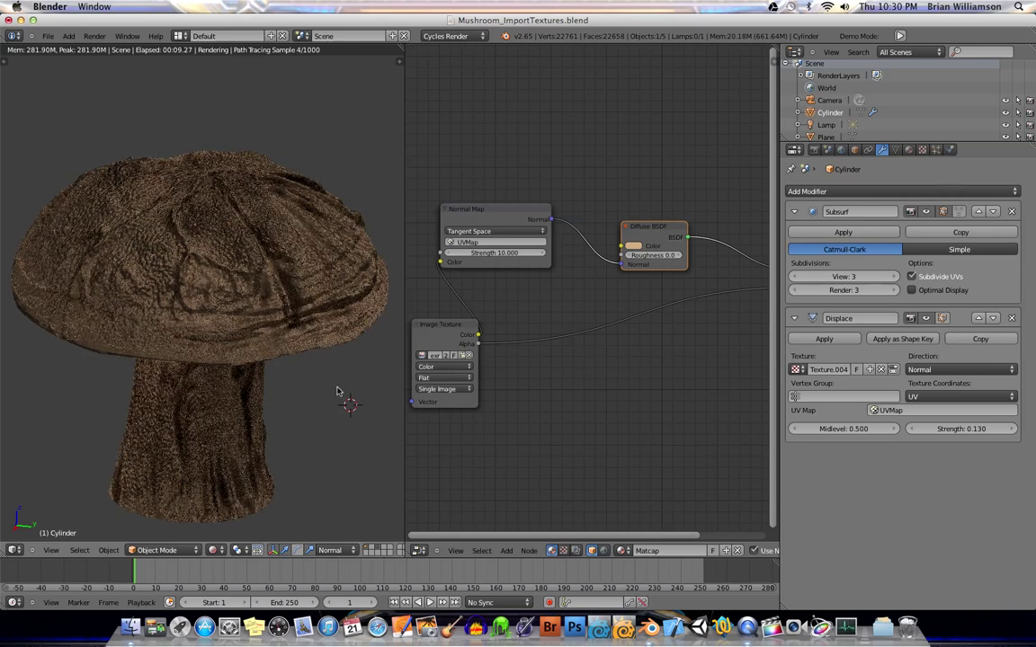
pyautogui.click(341, 417)
pyautogui.moveTo(305, 393); pyautogui.dragTo(307, 390, button='middle')
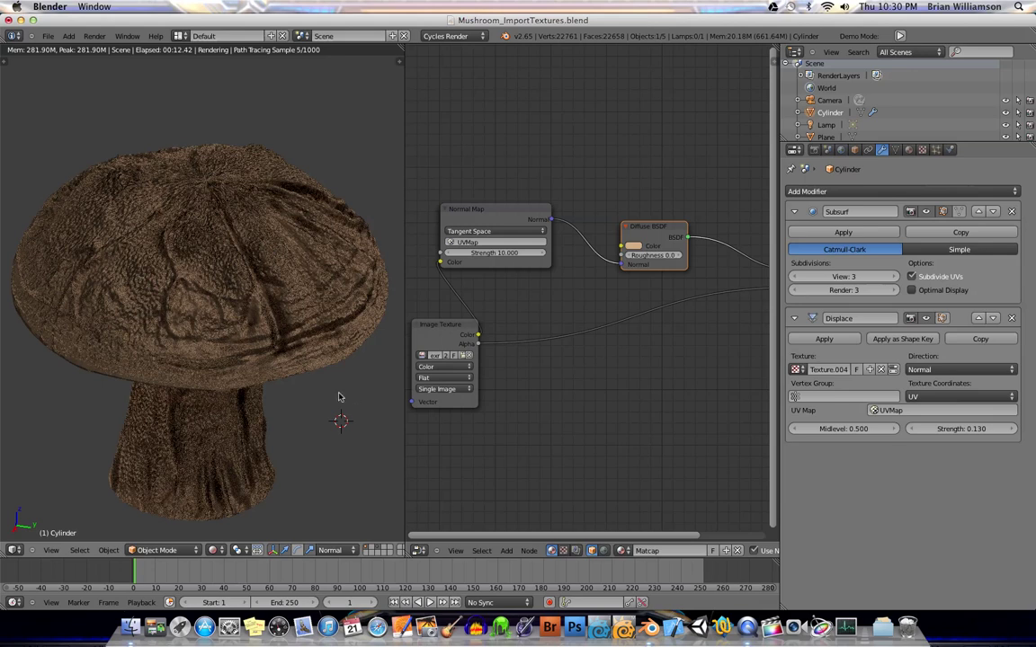
pyautogui.moveTo(295, 400); pyautogui.dragTo(333, 376, button='middle')
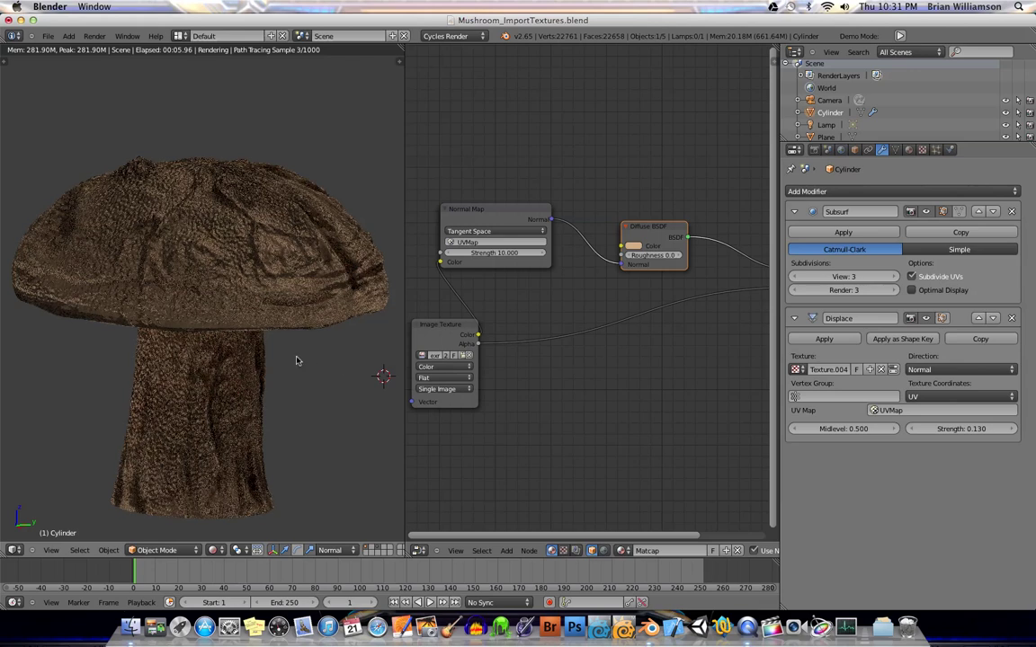
pyautogui.moveTo(308, 383); pyautogui.dragTo(317, 388, button='middle')
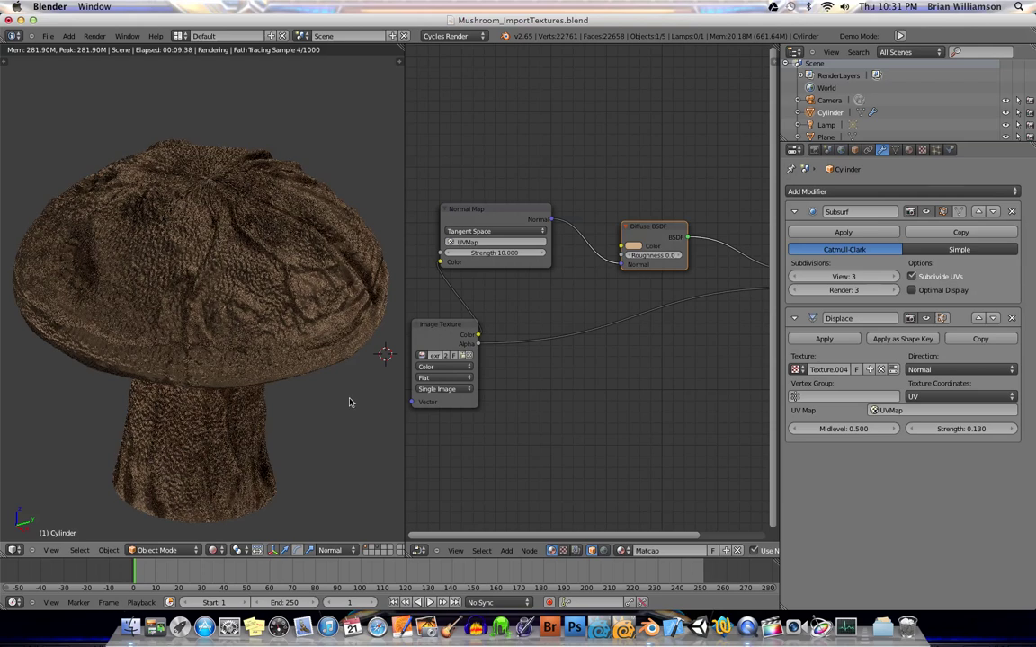
# Orbit the viewport upward to look down onto the rendered mushroom cap's displaced ridges
pyautogui.moveTo(331, 405); pyautogui.dragTo(302, 417, button='middle')
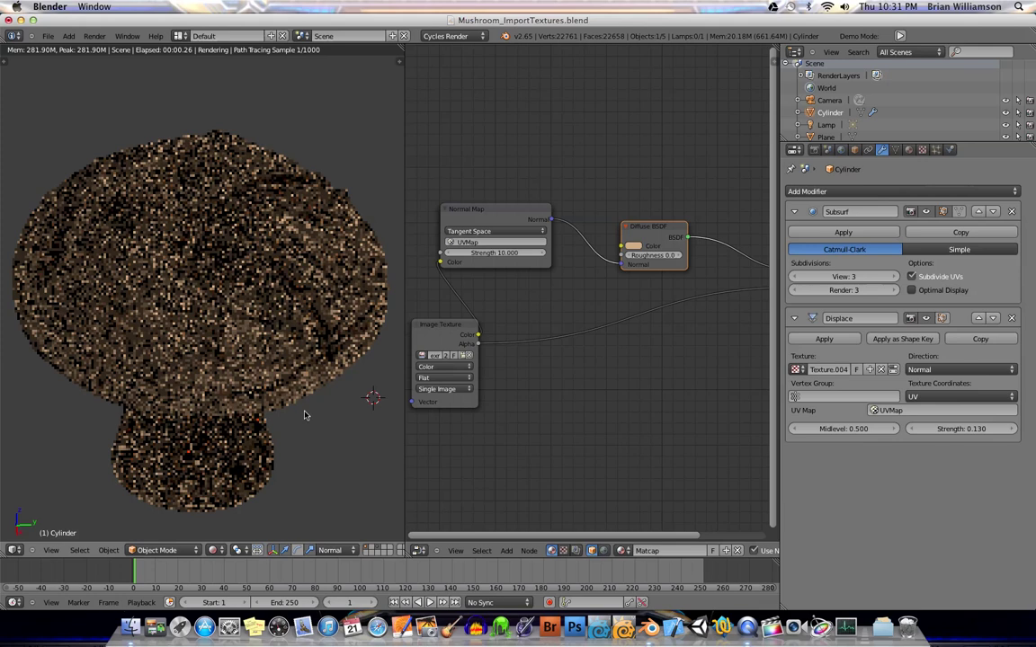